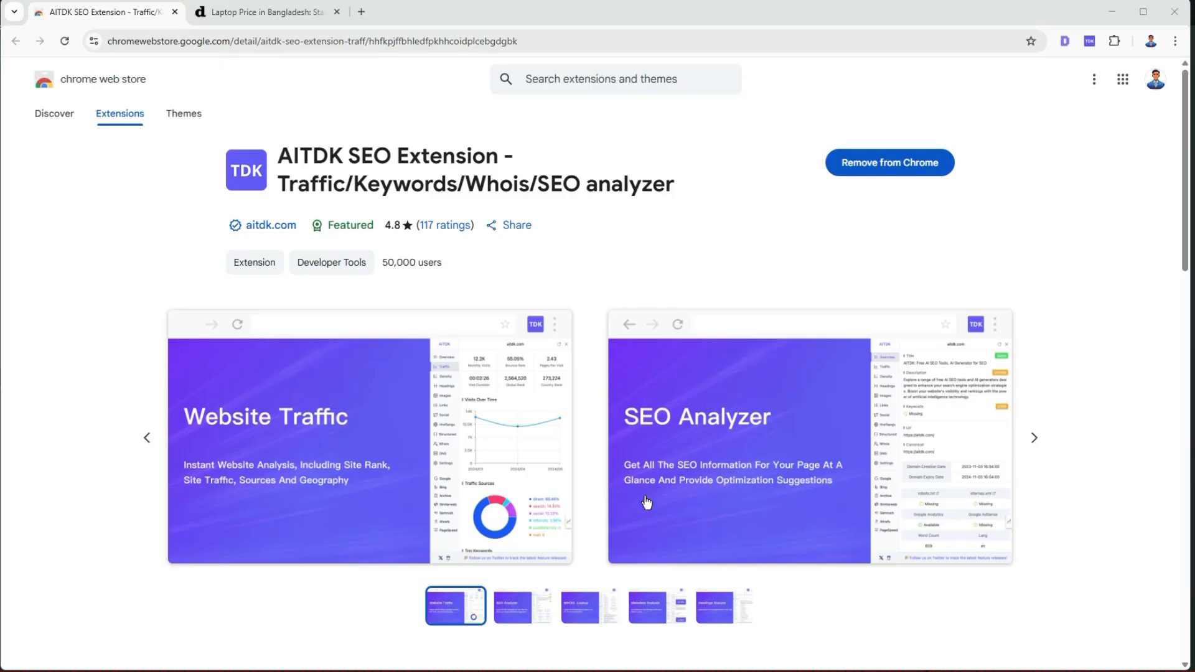
Look over the AITDK store listing, then open the AITDK extension on the dazzle.com.bd laptop category page.
scroll(383, 400, down, 4)
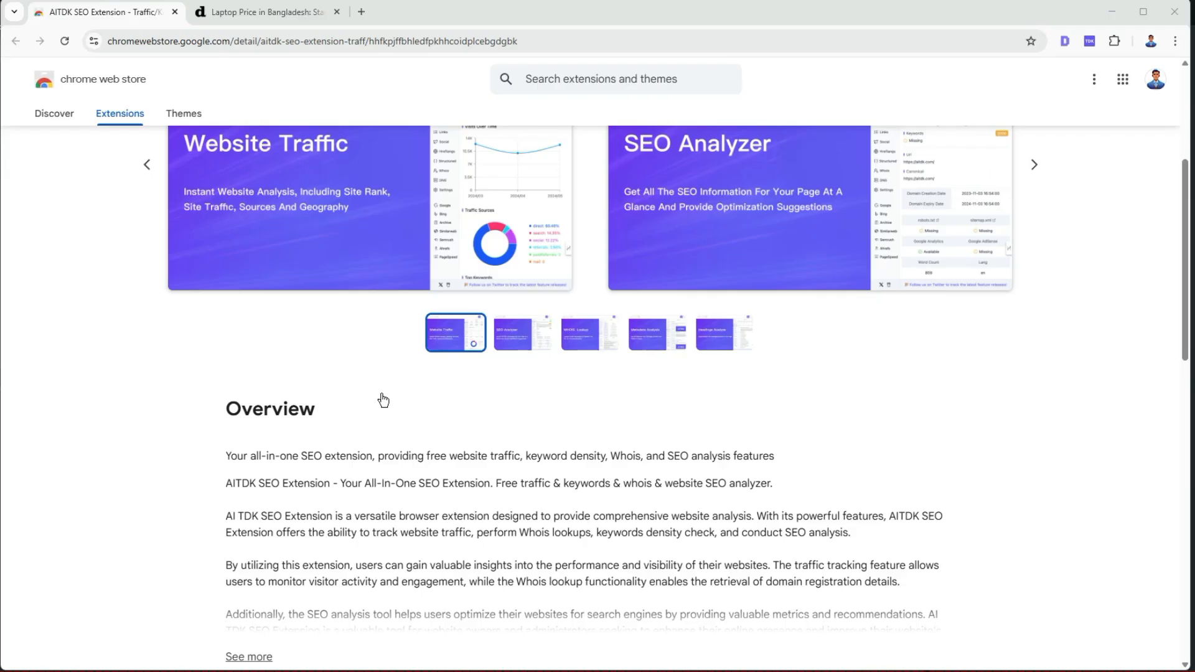
scroll(382, 400, up, 4)
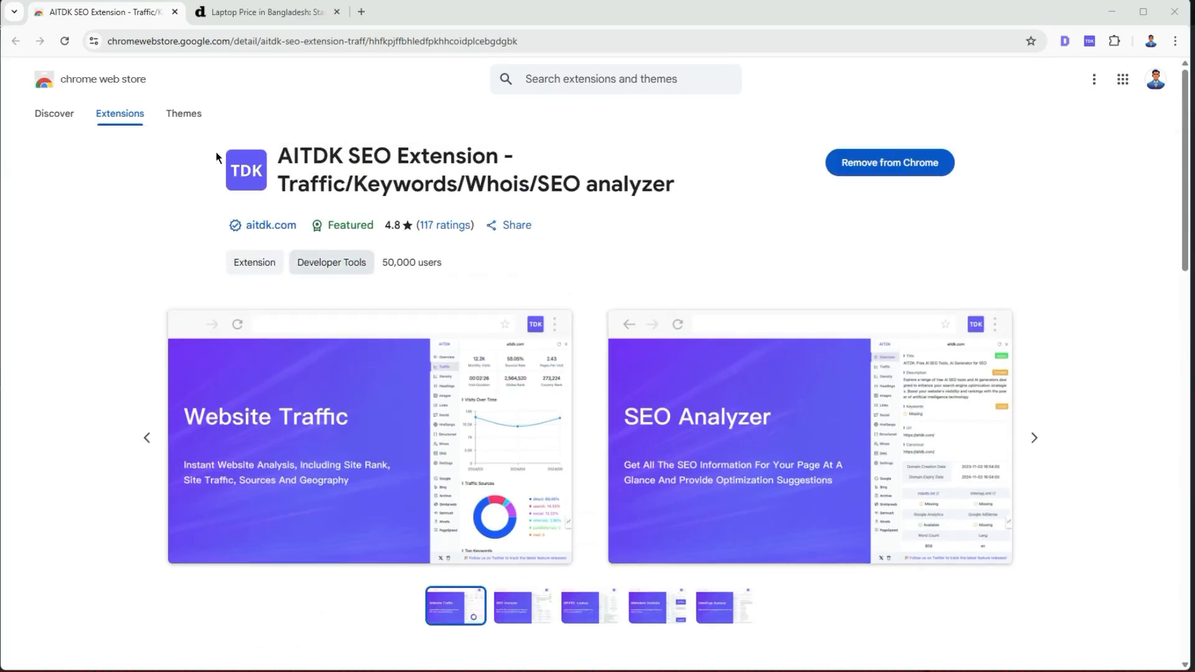
click(245, 13)
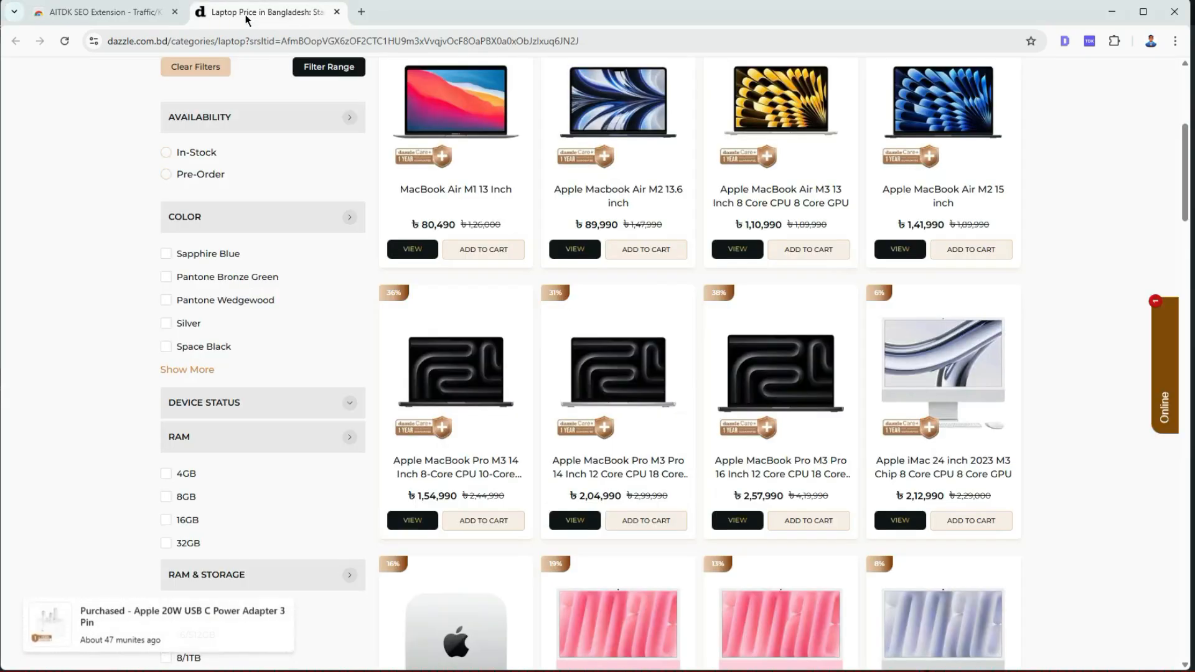
scroll(985, 258, up, 5)
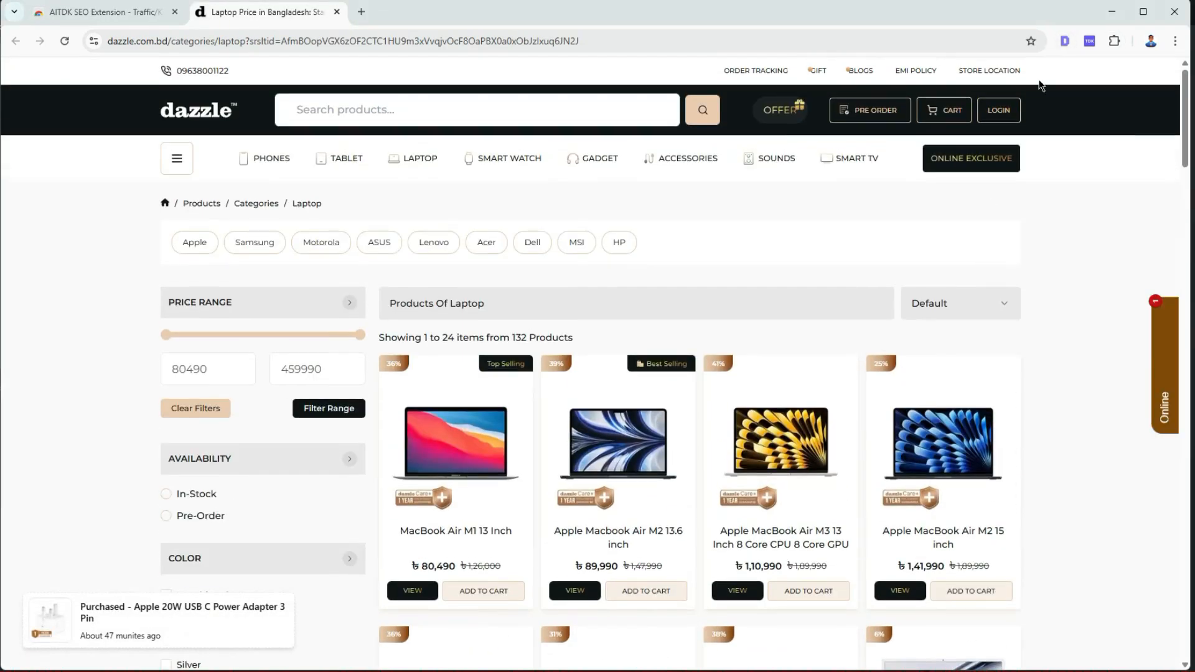
click(1089, 41)
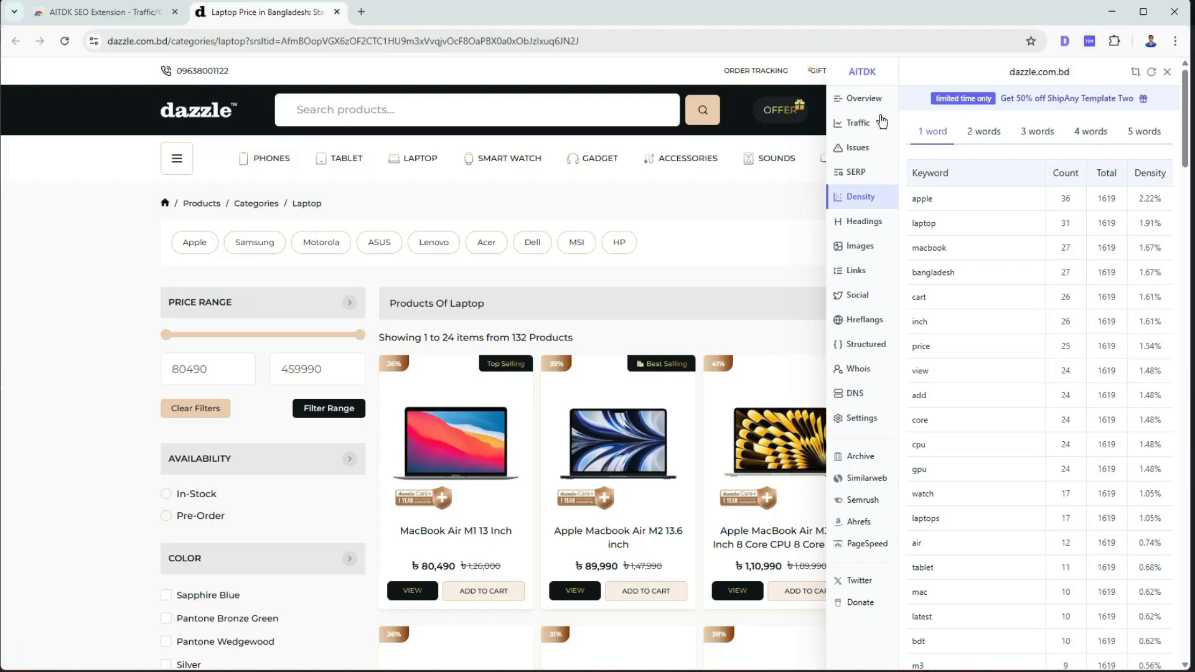
Review the laptop page's title, description, canonical and robots details in the Overview report, and inspect the site's robots.txt file.
click(862, 102)
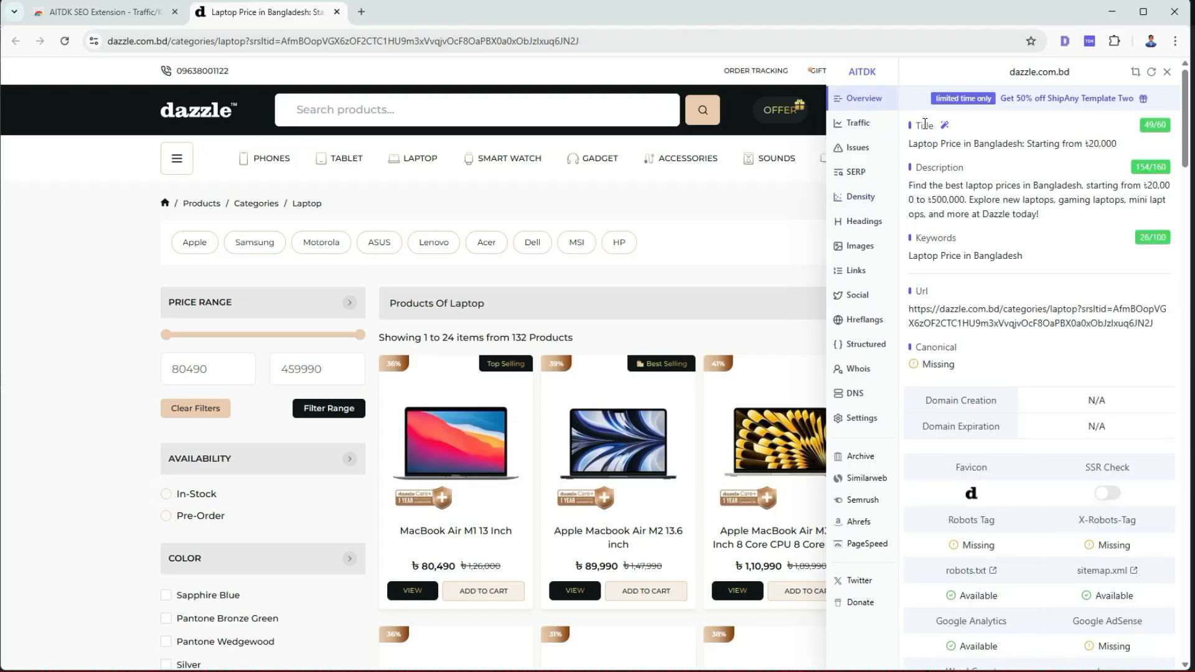
mouse_move(950, 130)
scroll(946, 377, down, 1)
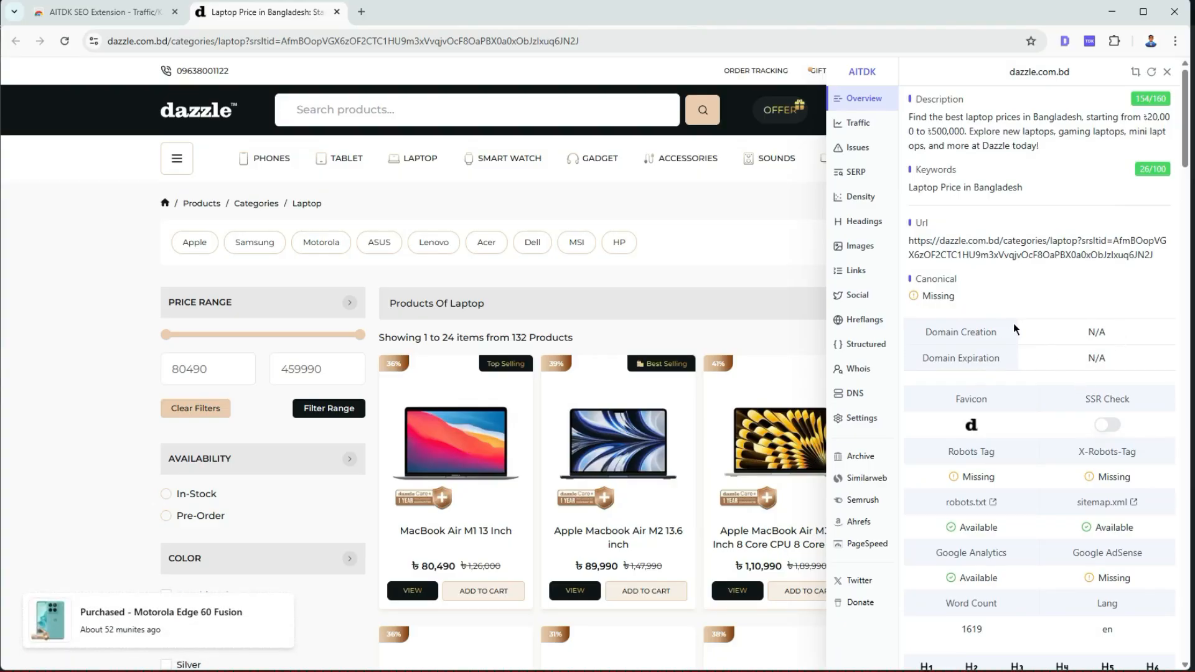
scroll(1097, 374, down, 2)
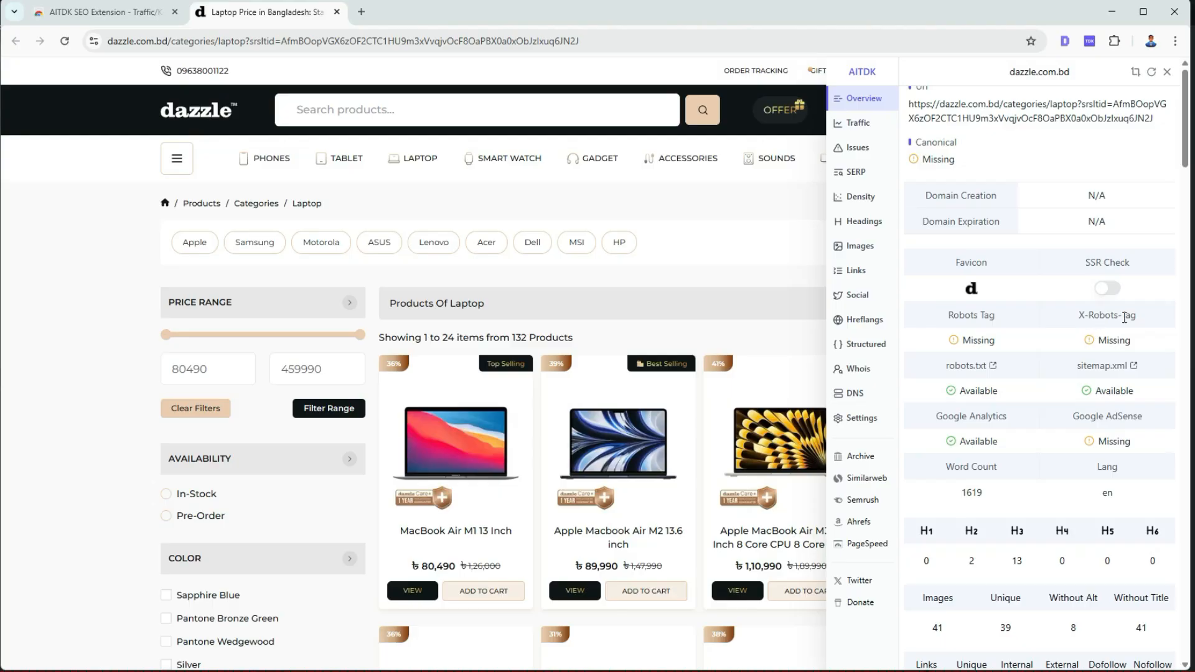
click(995, 370)
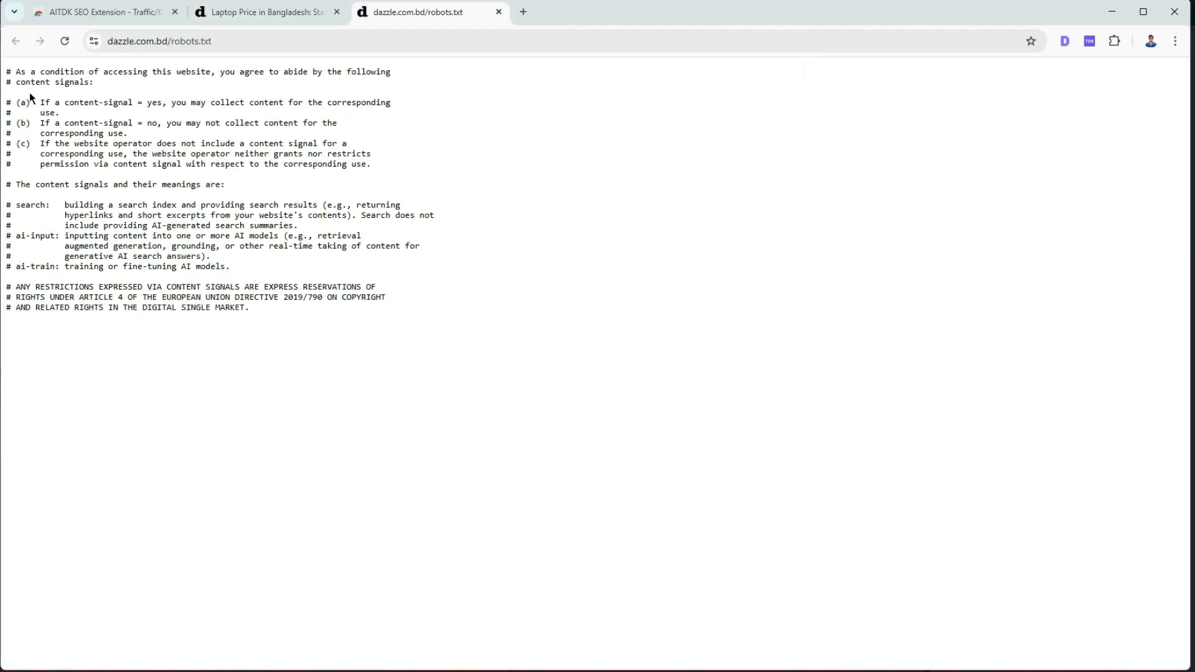
click(269, 15)
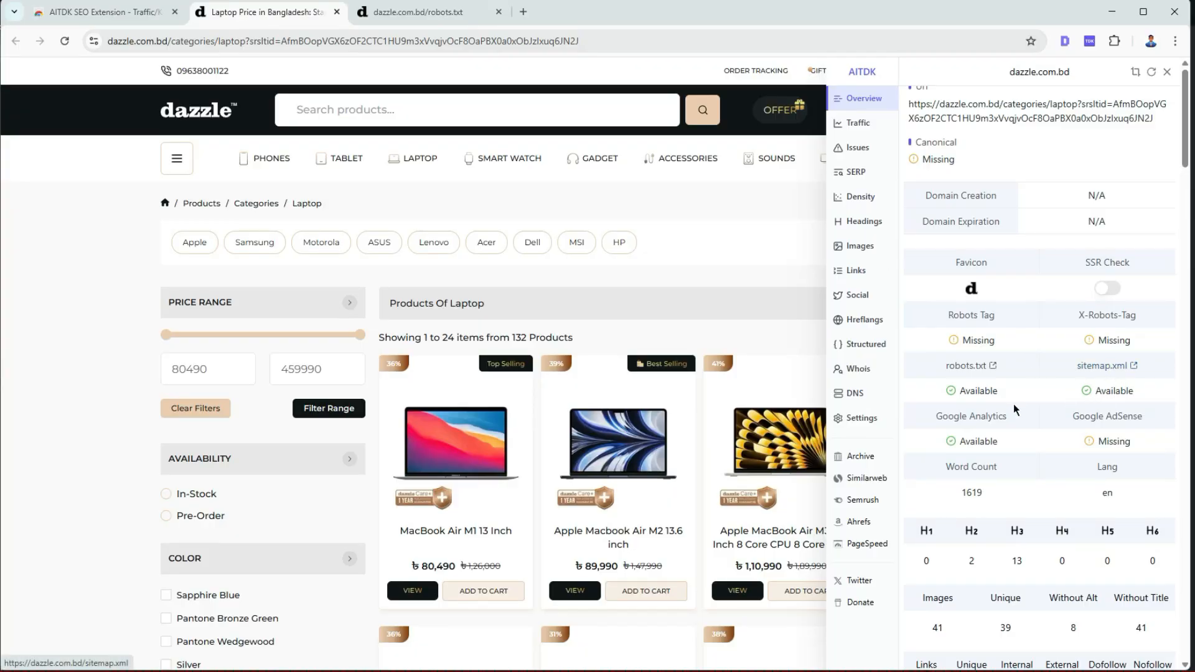
Examine the Google Analytics and AdSense status and the heading, image and link statistics in the Overview report.
drag(924, 413, 1130, 412)
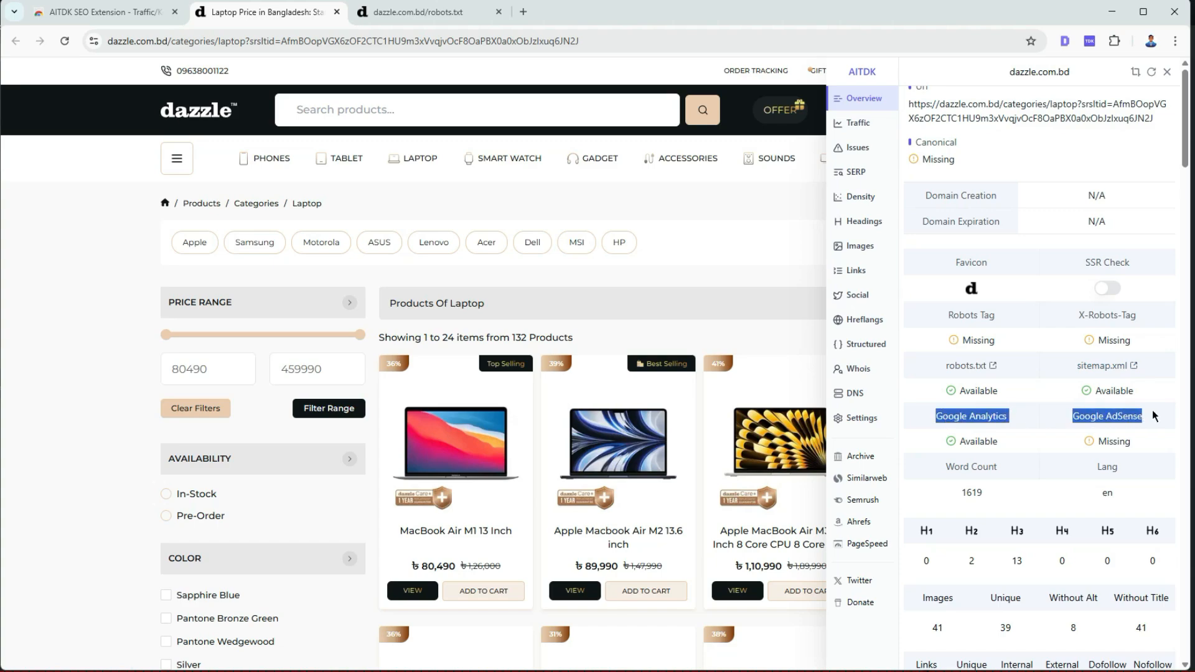
scroll(1152, 416, down, 1)
double_click(975, 367)
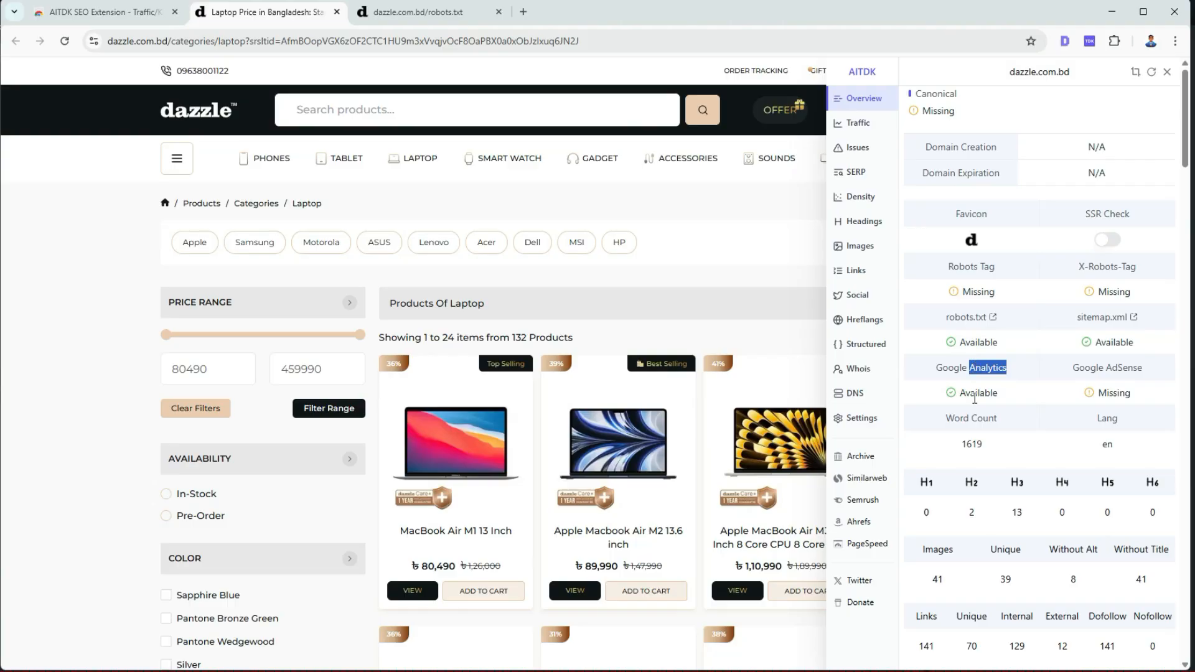
double_click(974, 394)
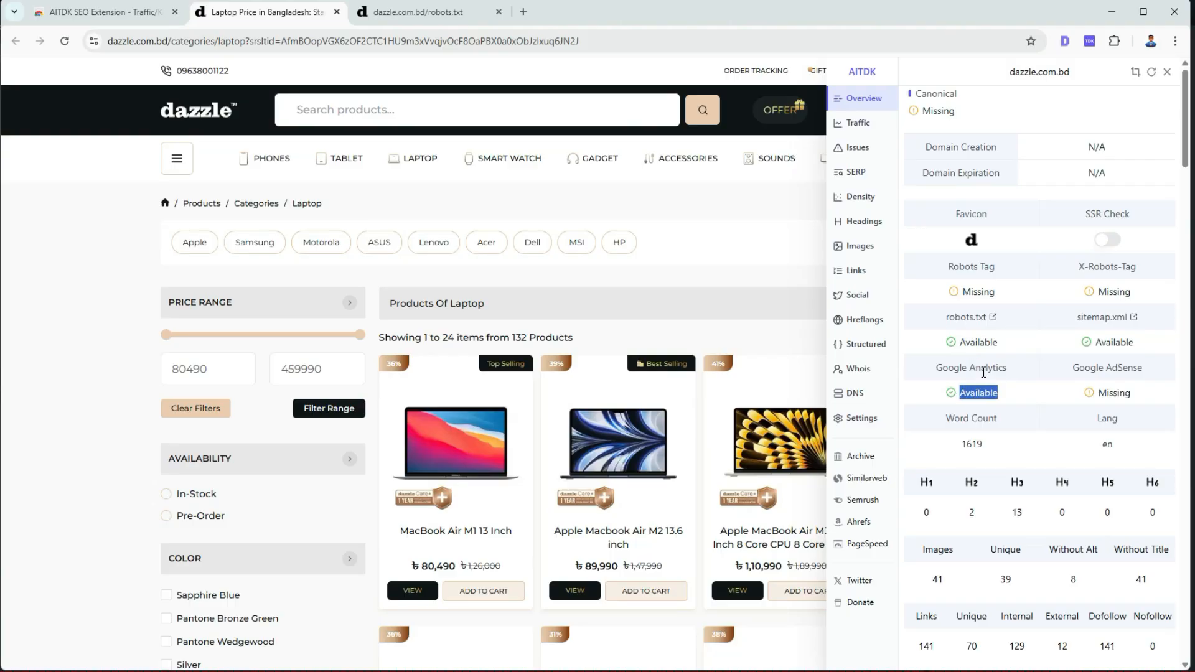
triple_click(983, 372)
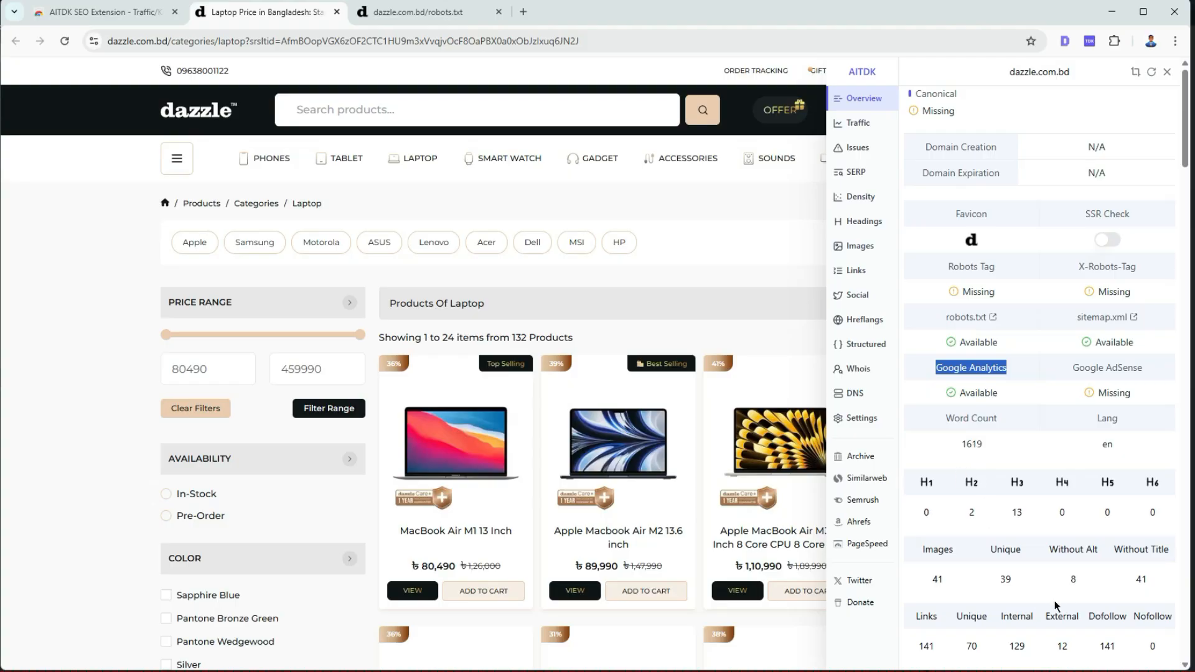
scroll(948, 490, down, 2)
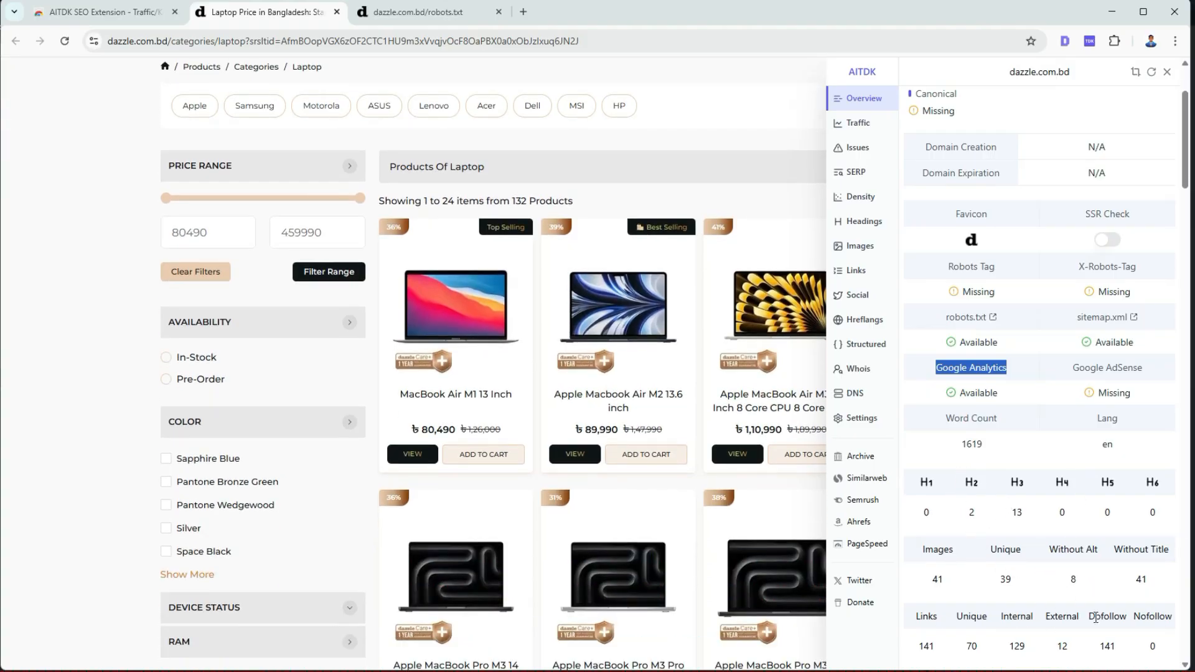
scroll(954, 479, up, 4)
scroll(686, 388, up, 1)
scroll(687, 388, up, 2)
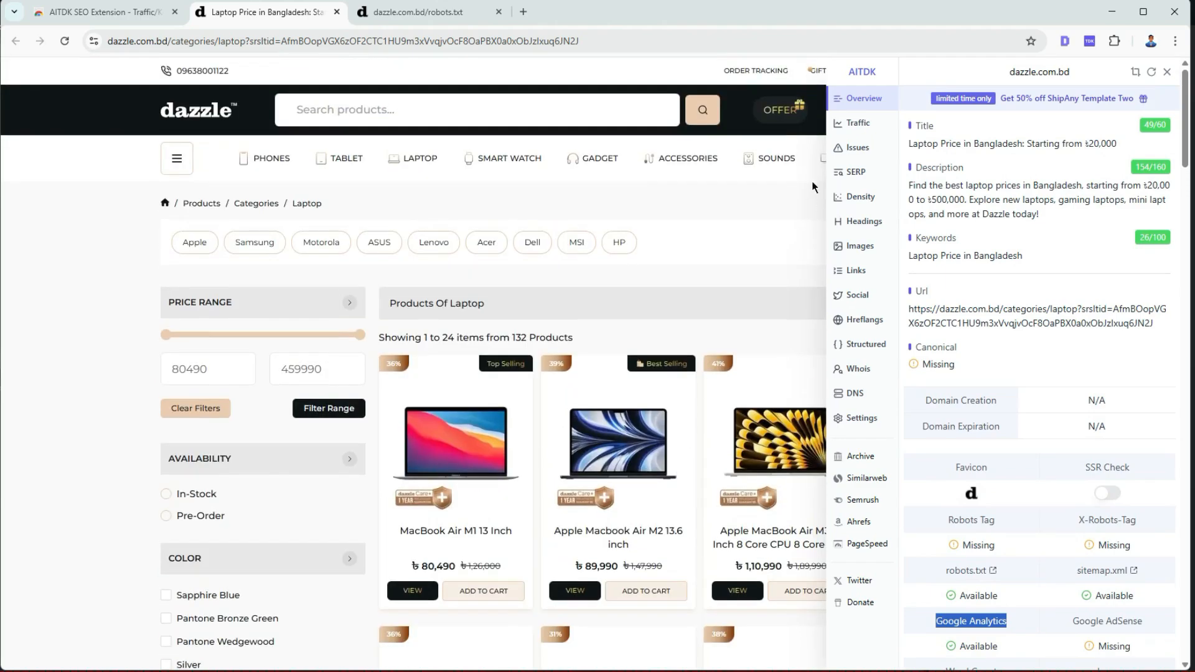
Examine the site's Traffic report, covering visits over time, traffic sources, top keywords and top regions.
click(859, 124)
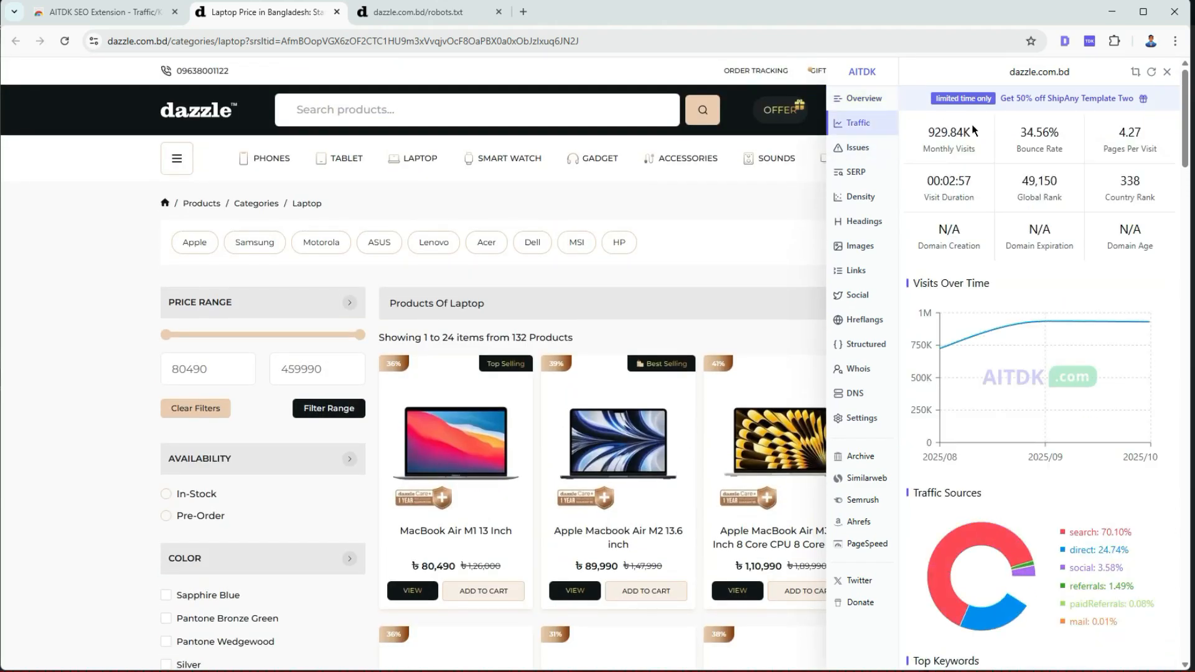
mouse_move(1030, 334)
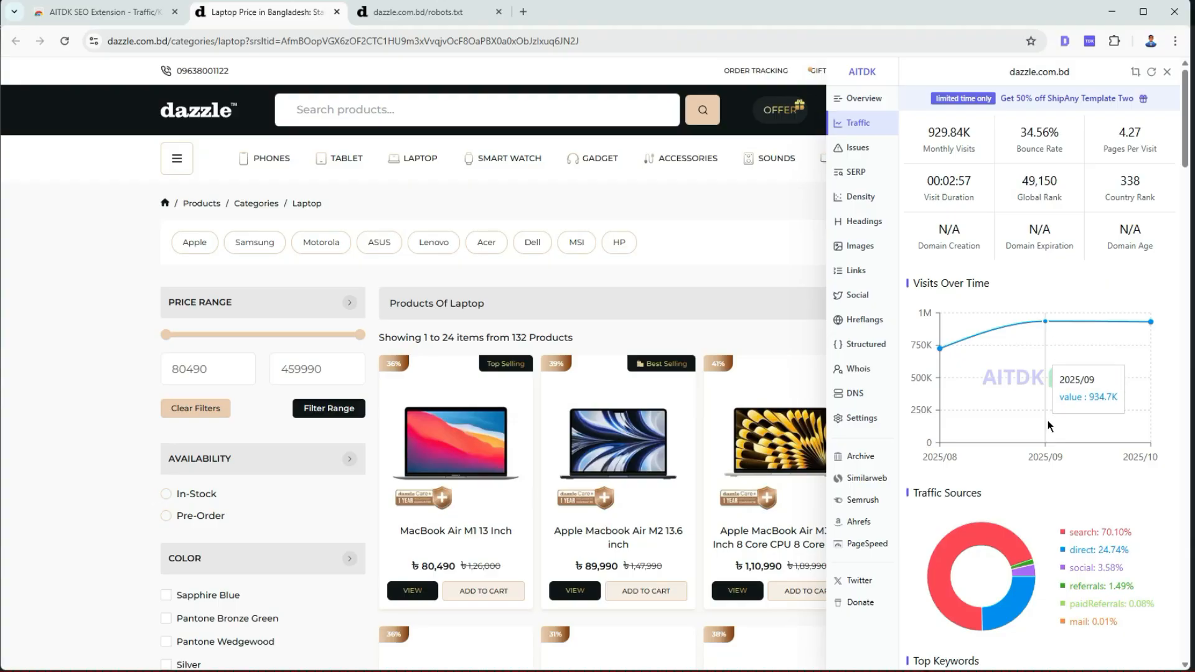
scroll(1047, 420, down, 3)
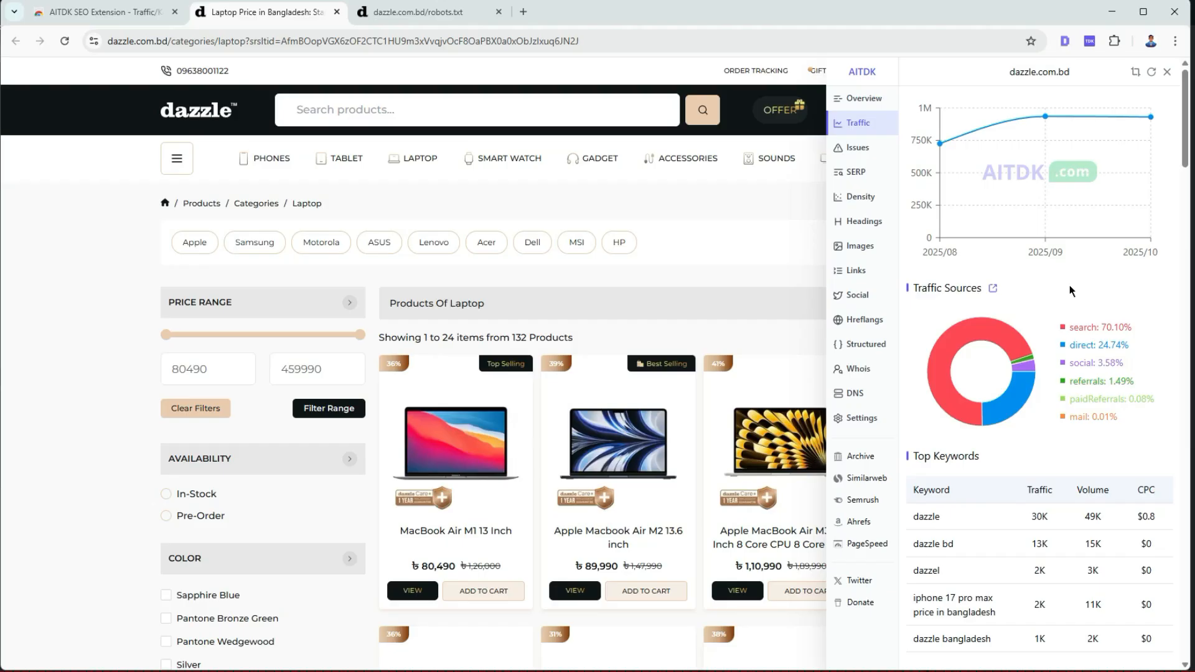
scroll(1069, 285, up, 3)
scroll(1069, 285, down, 3)
scroll(1112, 417, down, 3)
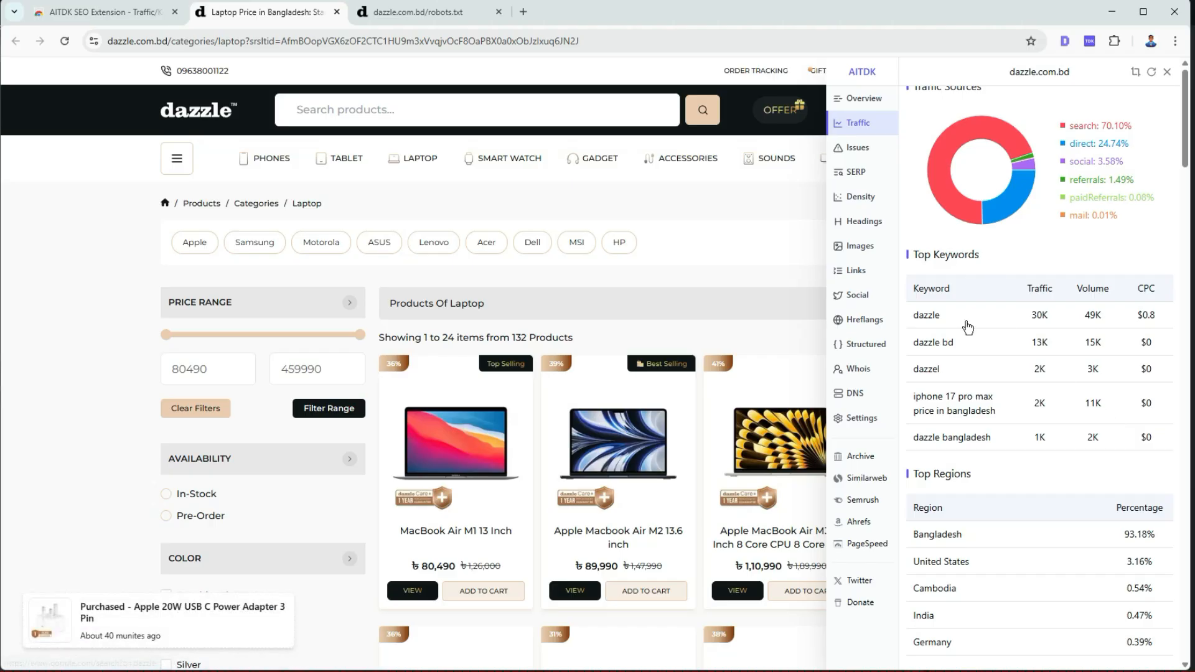
scroll(1070, 433, down, 1)
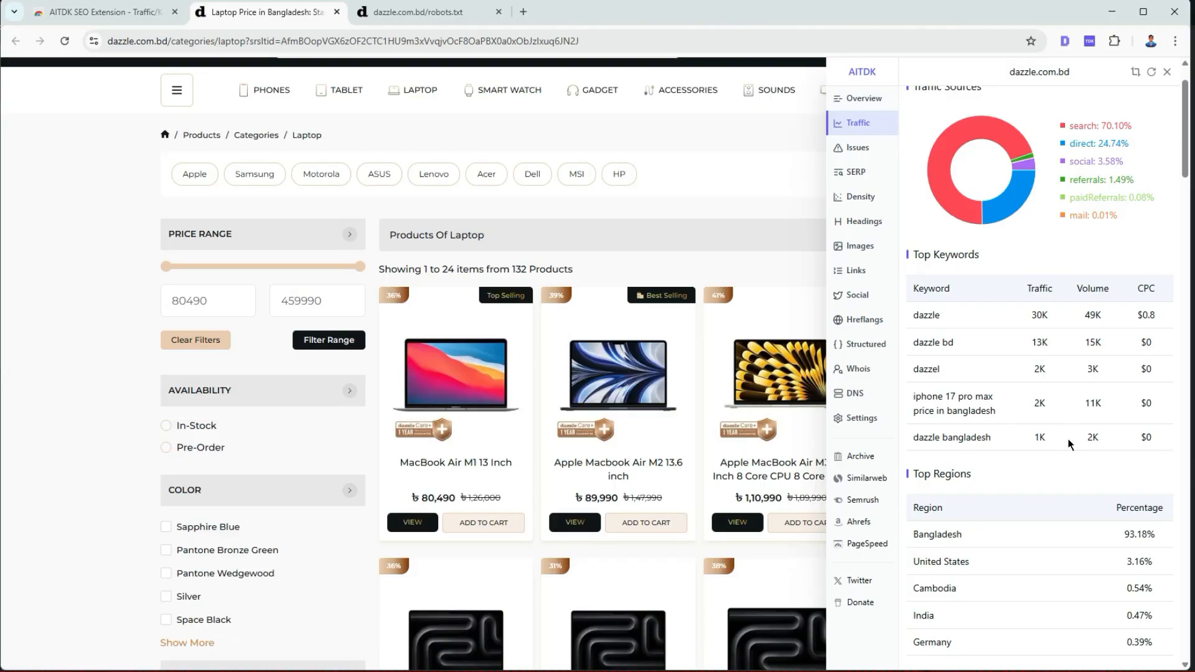
drag(994, 435, 928, 446)
scroll(1011, 469, up, 5)
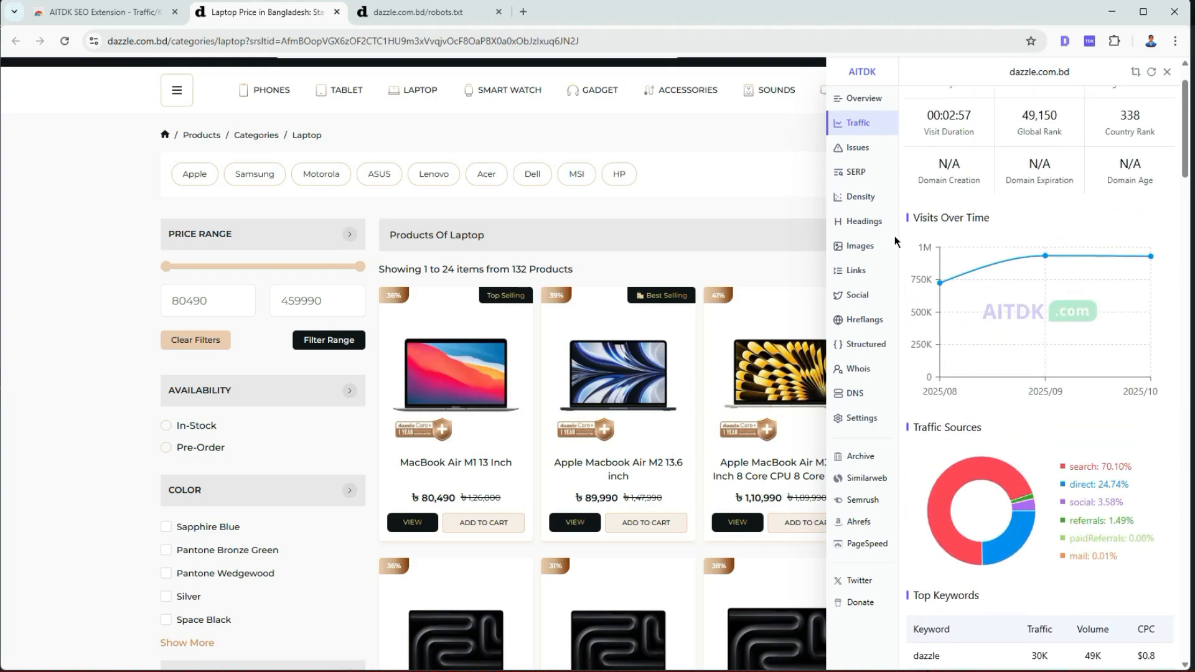
Review the laptop page's SEO checks in the Issues report, including canonical URL, H1 and image alt text.
click(860, 150)
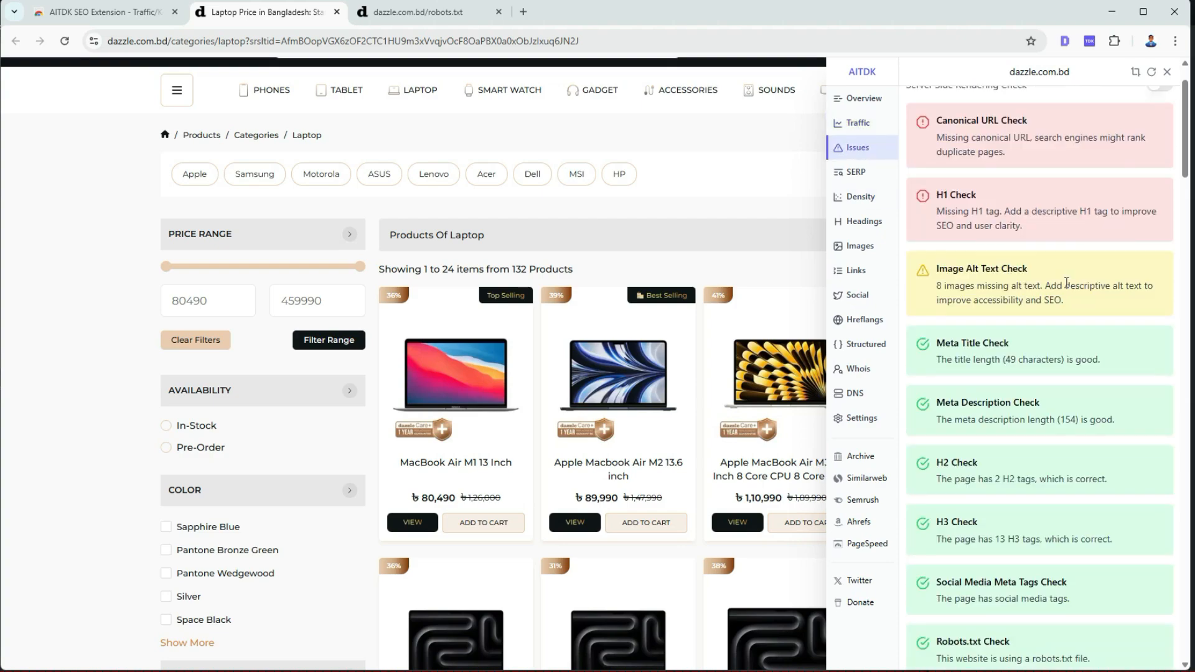
scroll(1066, 283, up, 1)
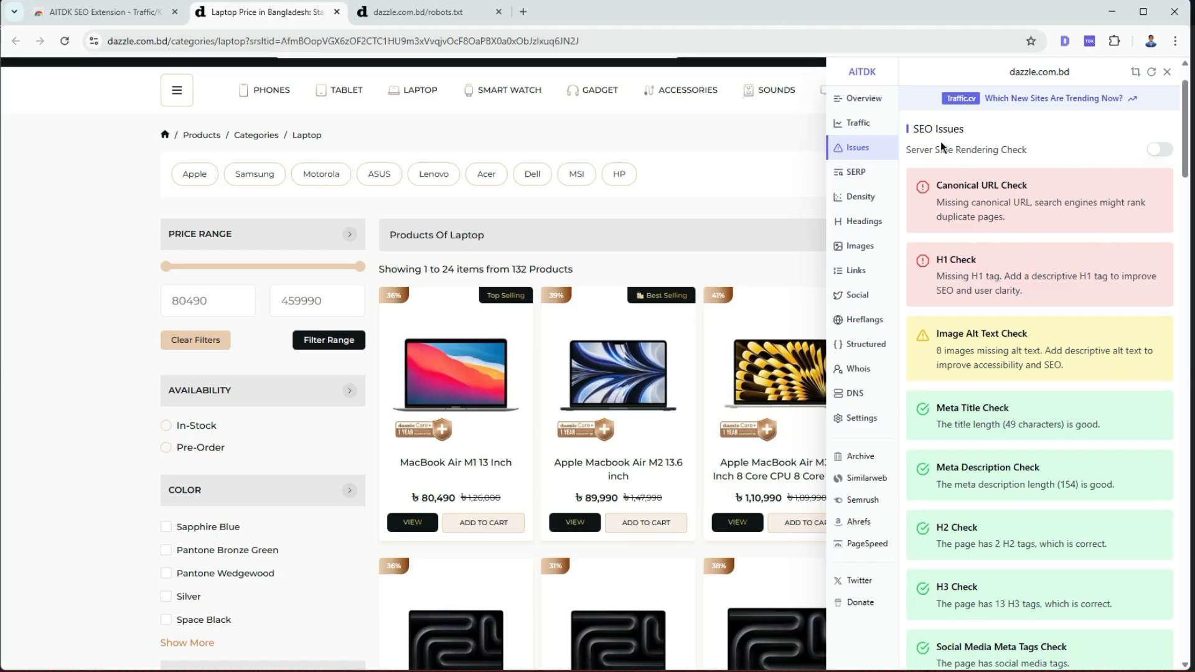
scroll(1039, 311, down, 2)
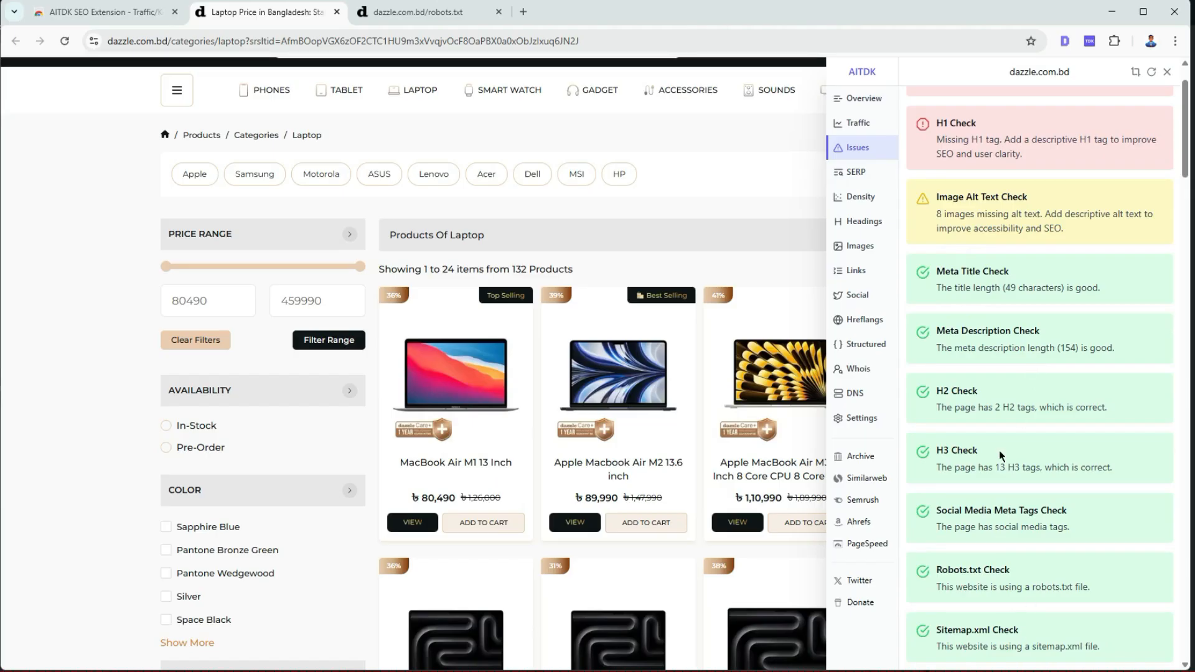
scroll(1002, 457, up, 3)
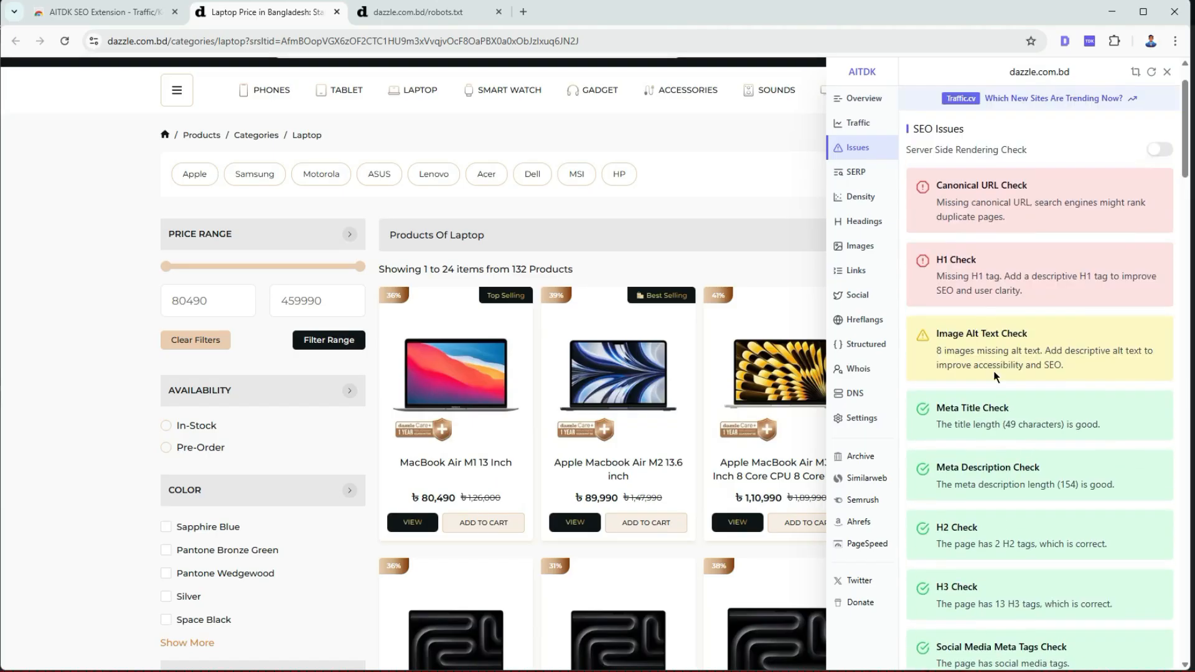
Check the site's indexed pages in the SERP report and browse its Bing site: search results.
click(879, 175)
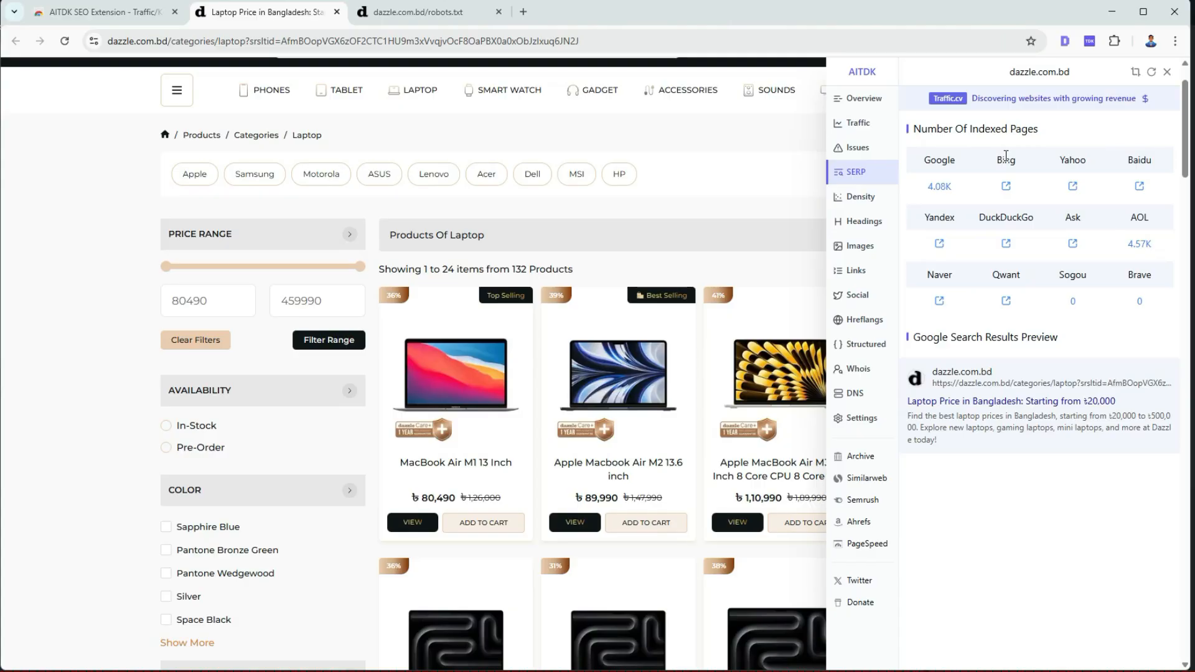
click(1005, 187)
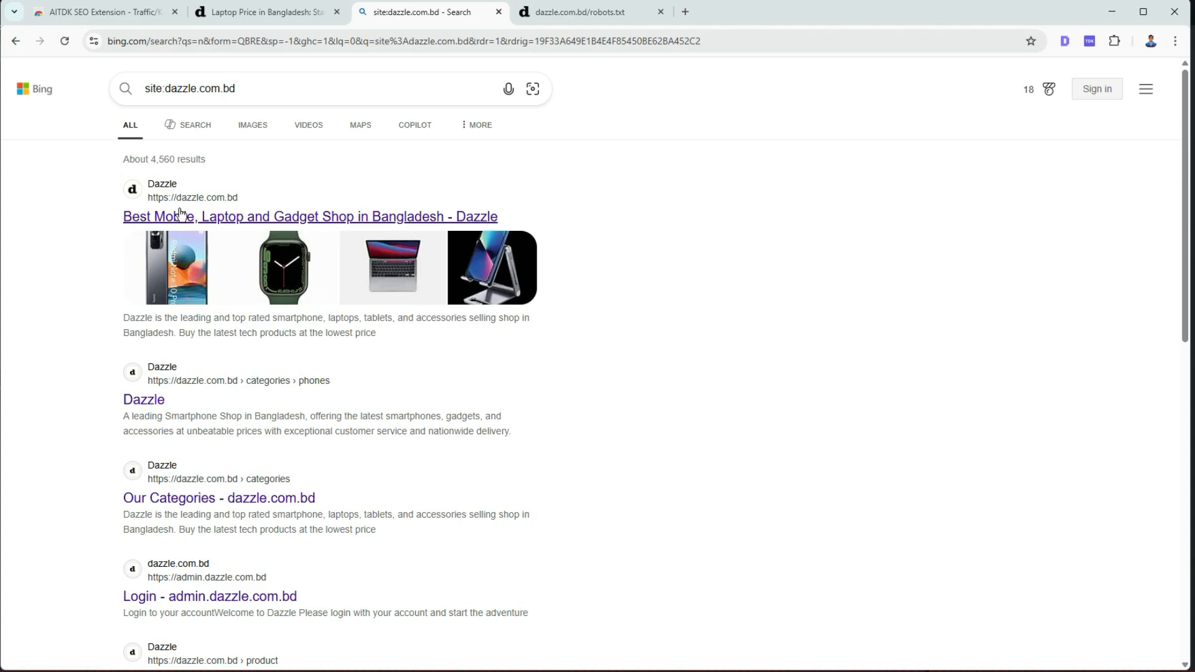
scroll(301, 317, down, 10)
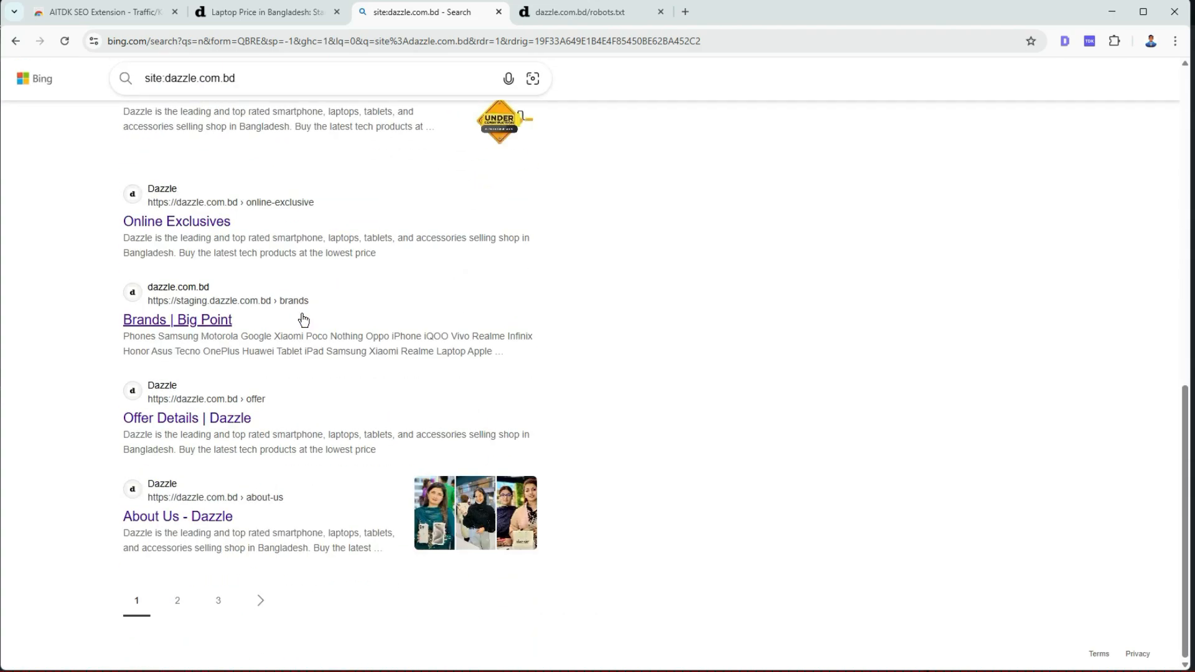
click(298, 19)
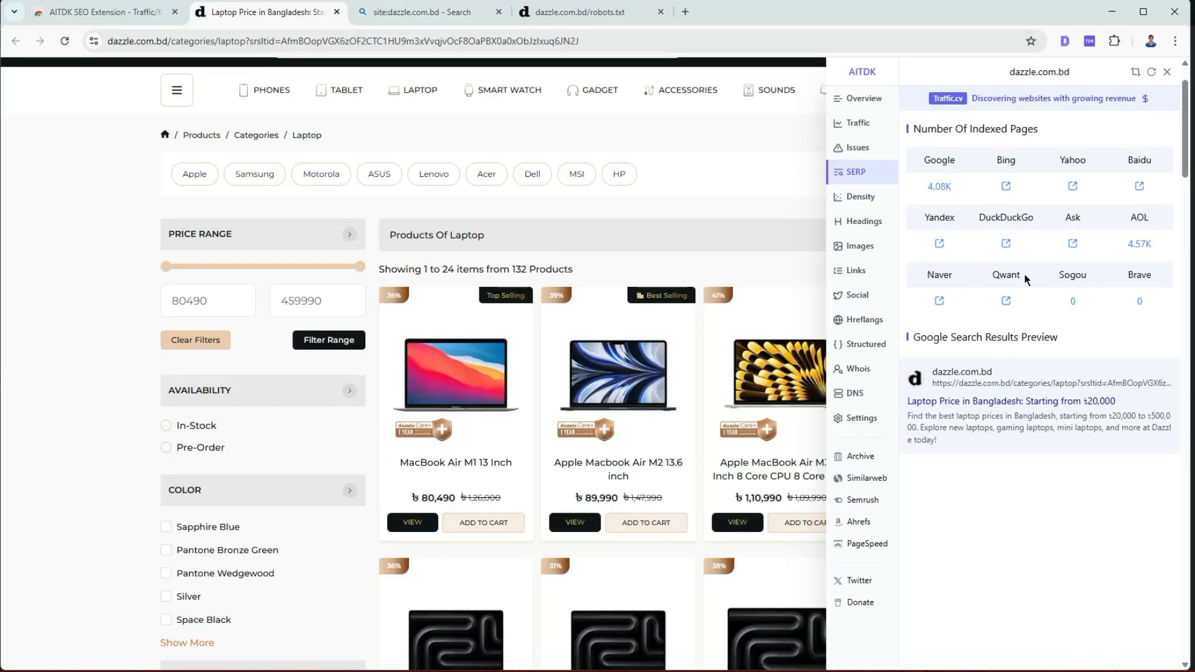
Review the page's keyword density for single words and for 3-word, 4-word and 5-word phrases.
click(869, 205)
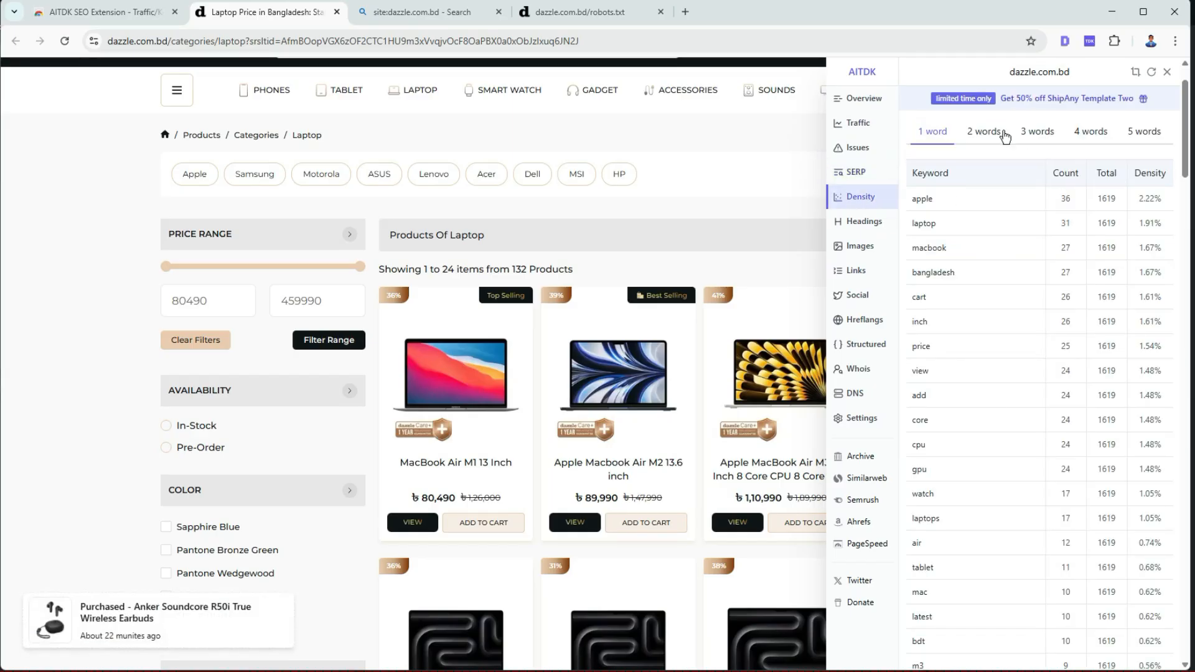
click(1033, 137)
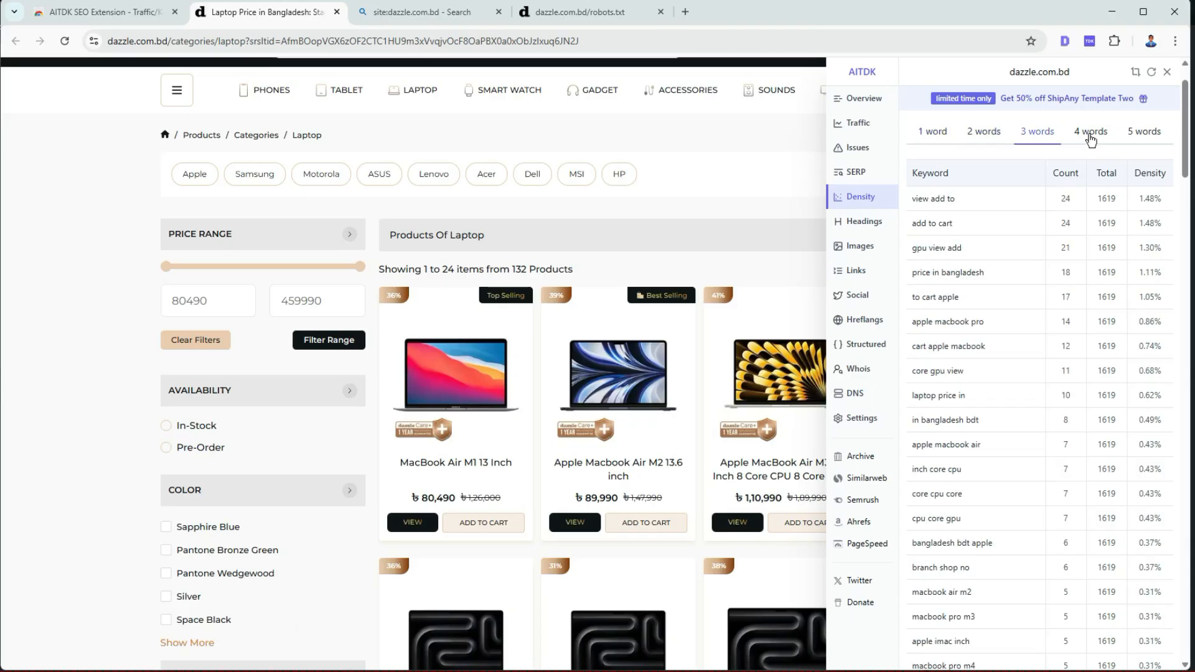
click(1089, 134)
click(1142, 138)
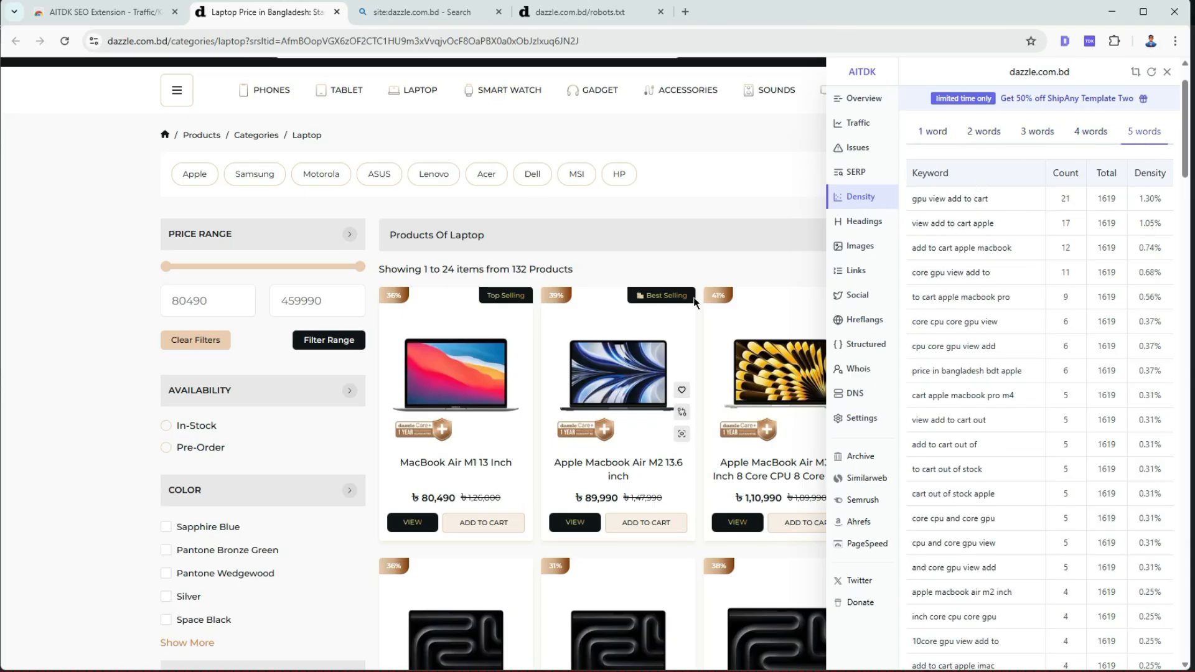
drag(996, 197, 910, 200)
Inspect the page's heading structure filtered to H1, and return to the Overview report.
click(868, 227)
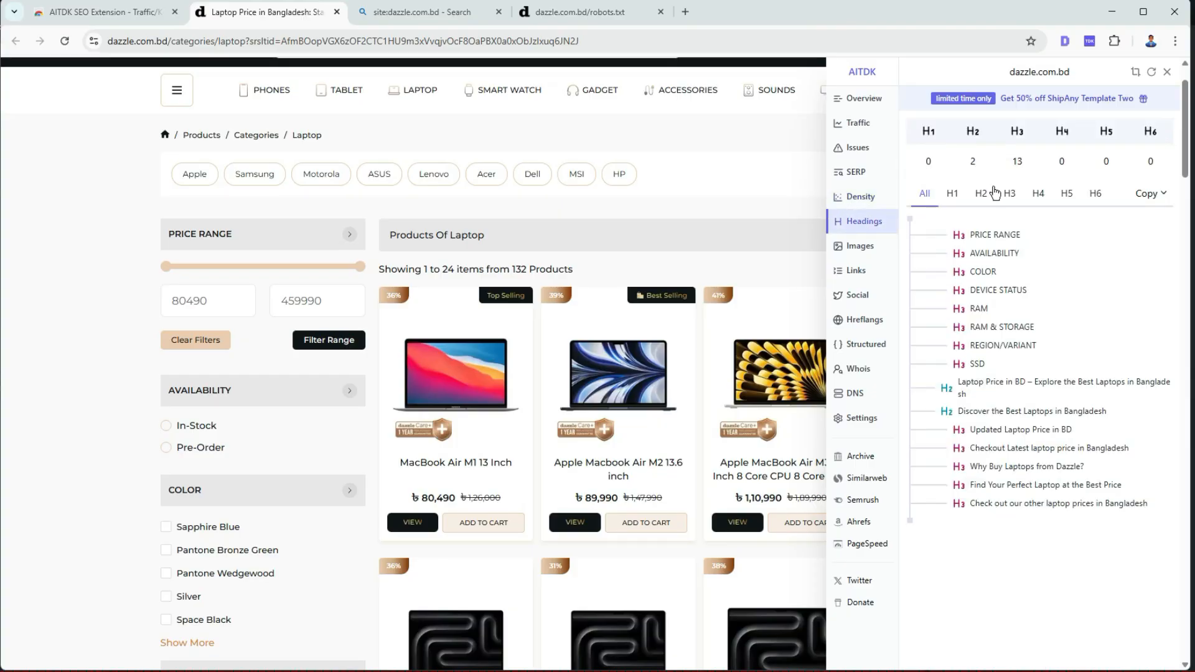
click(952, 193)
click(862, 98)
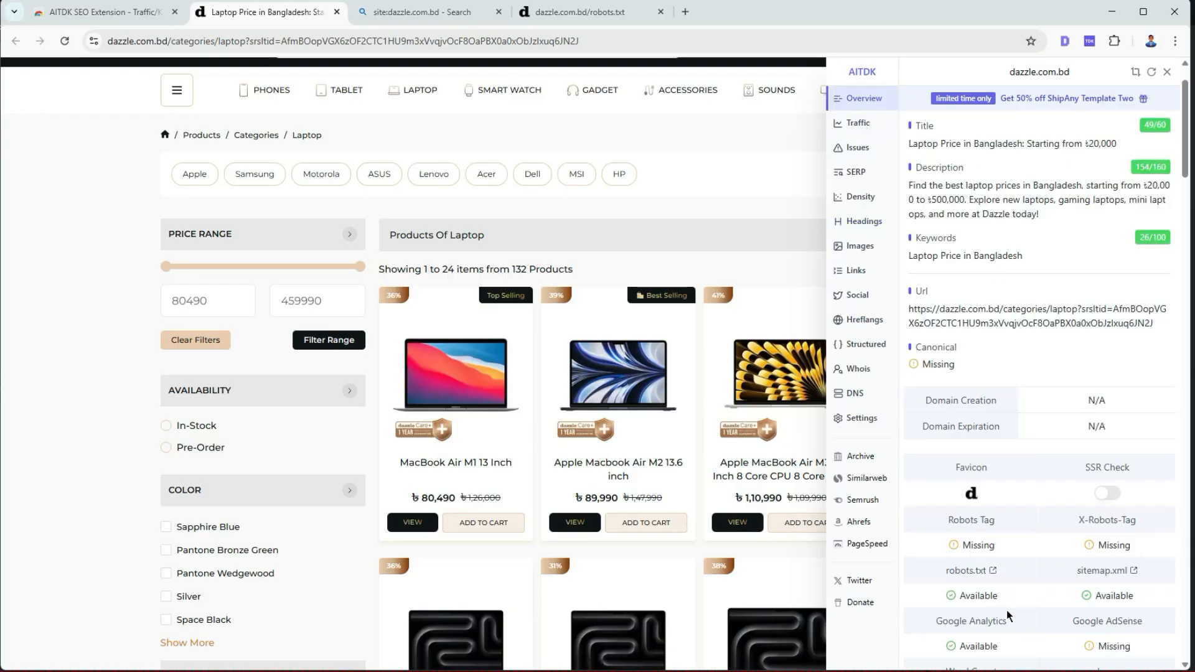
Check the remaining Overview details of the laptop page, then its full heading list in the Headings report.
scroll(996, 566, down, 4)
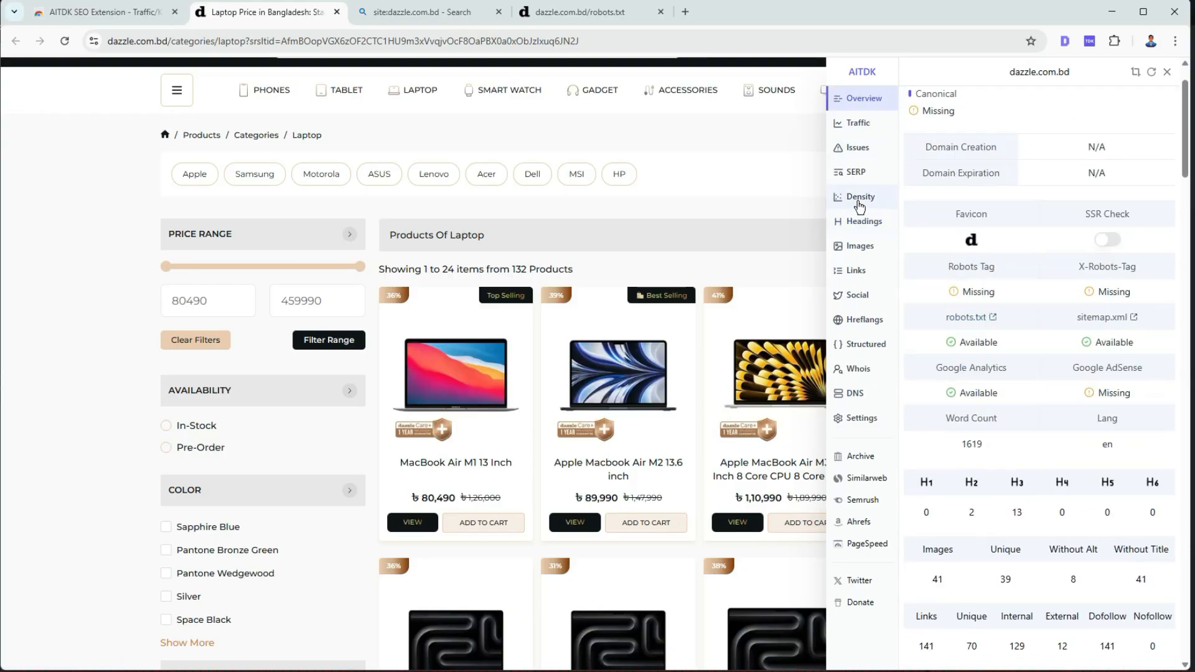
click(877, 222)
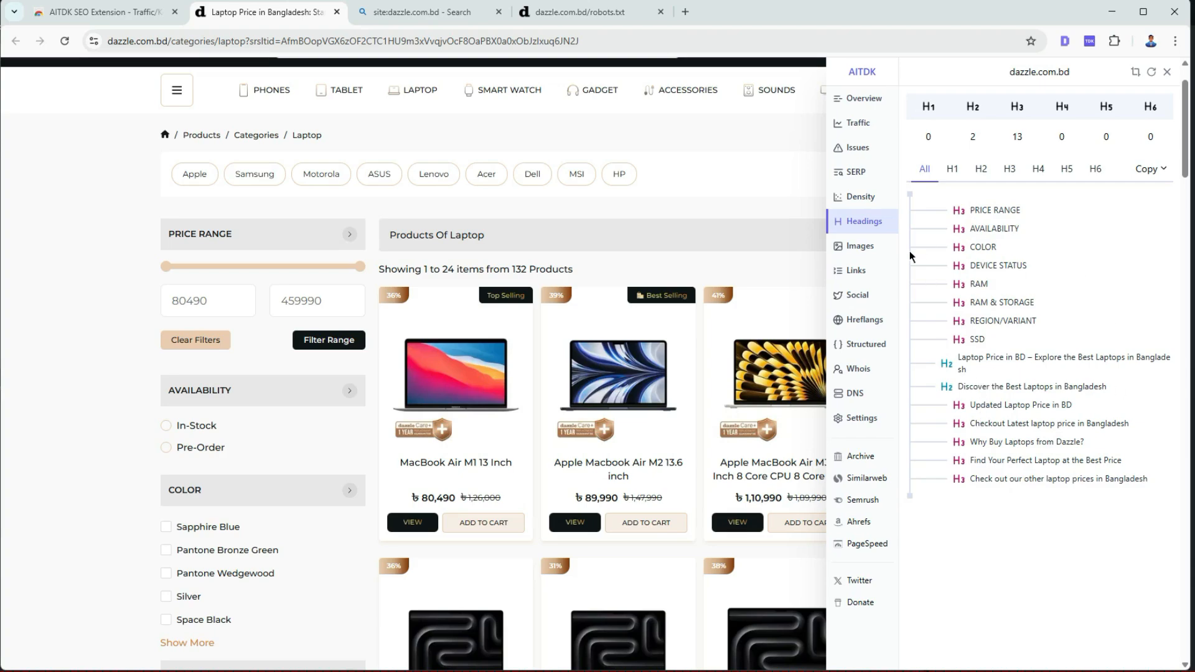
Review the alt text and URLs of the laptop page's images in the Images report.
click(874, 249)
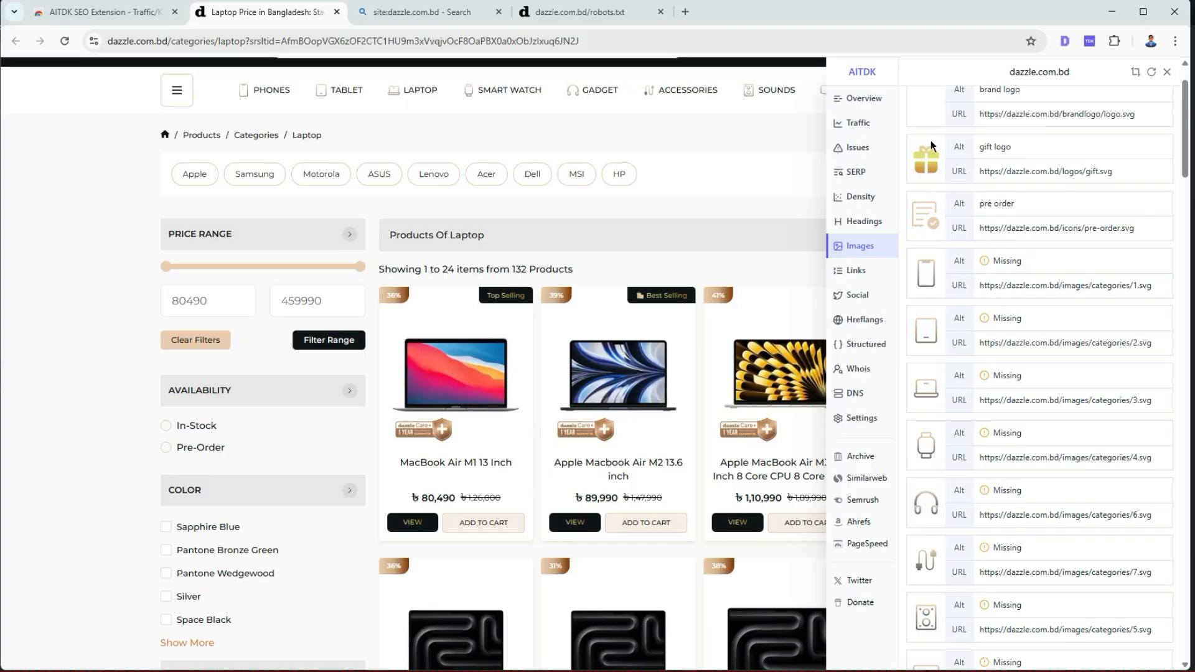
scroll(934, 292, up, 4)
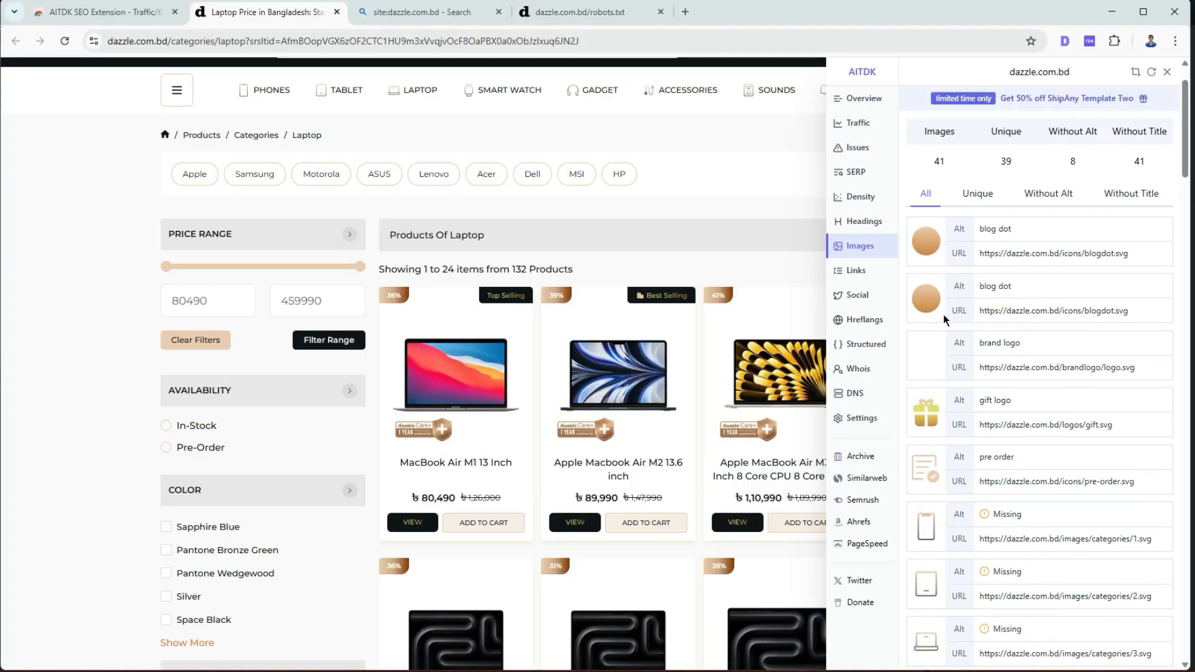
scroll(943, 319, up, 2)
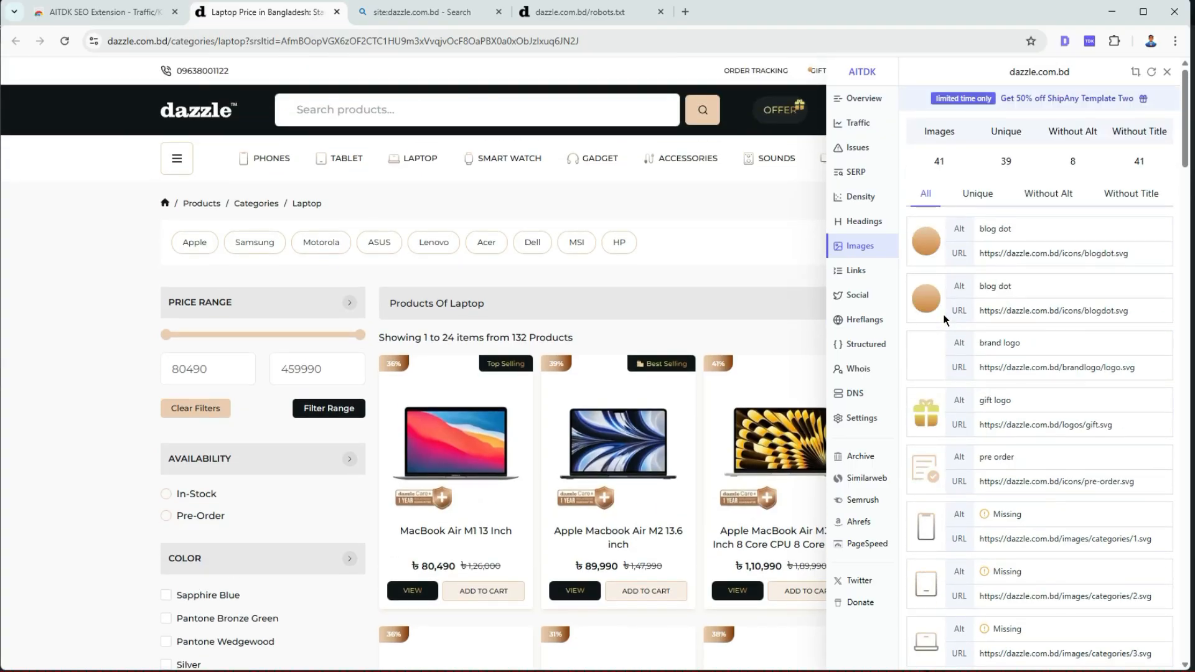
scroll(943, 319, down, 2)
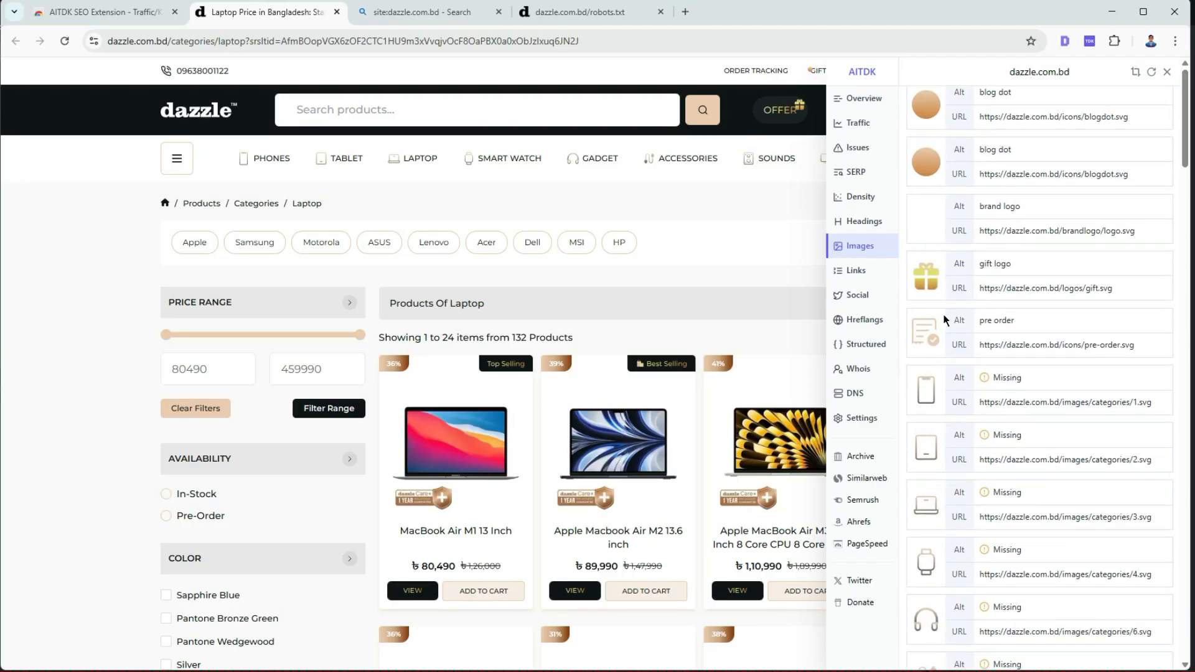
scroll(943, 319, down, 9)
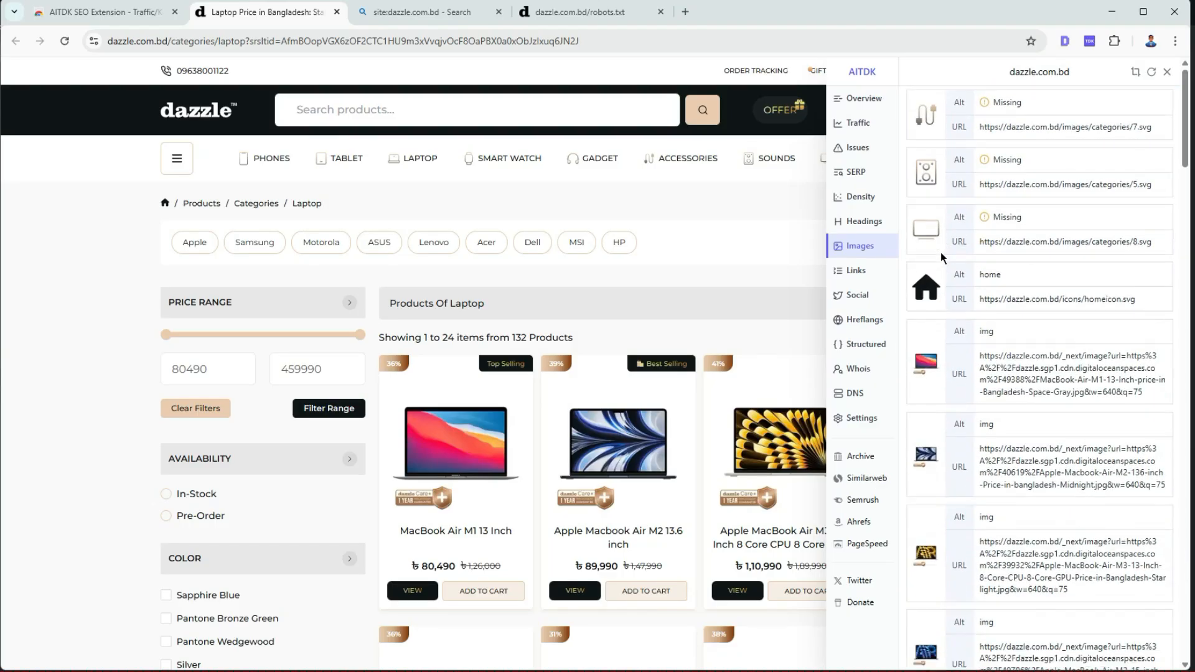
scroll(941, 256, down, 5)
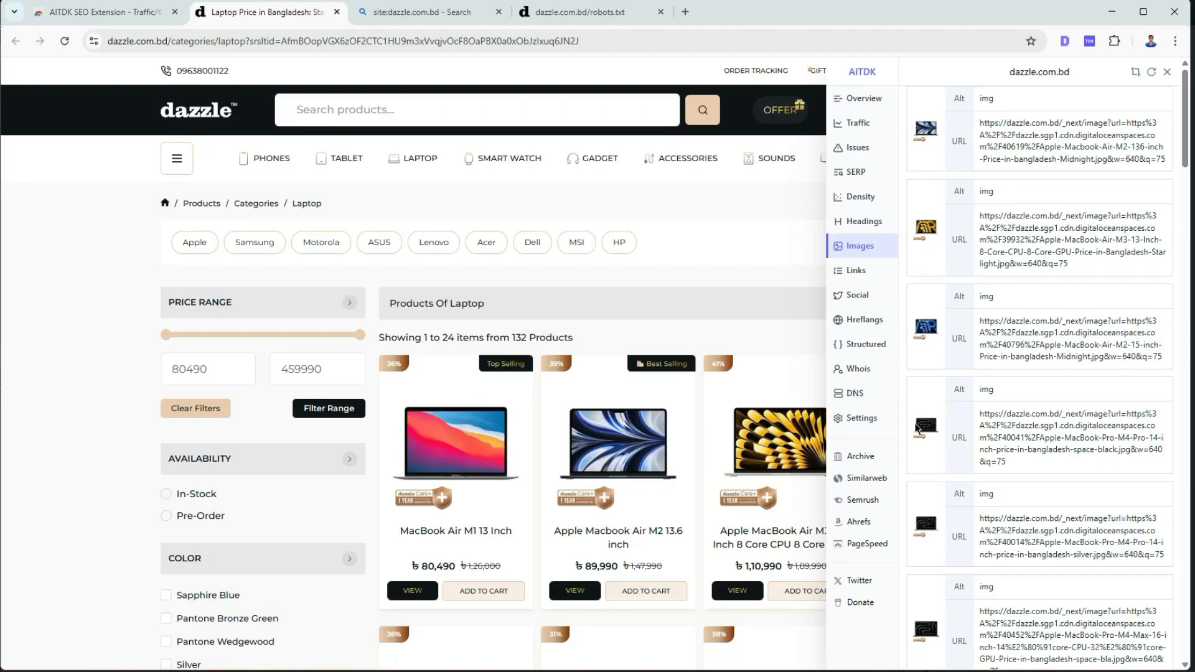
Compare the laptop listings on the page with their entries in the Images report, highlighting the "img" alt text of the first product images.
scroll(614, 415, down, 5)
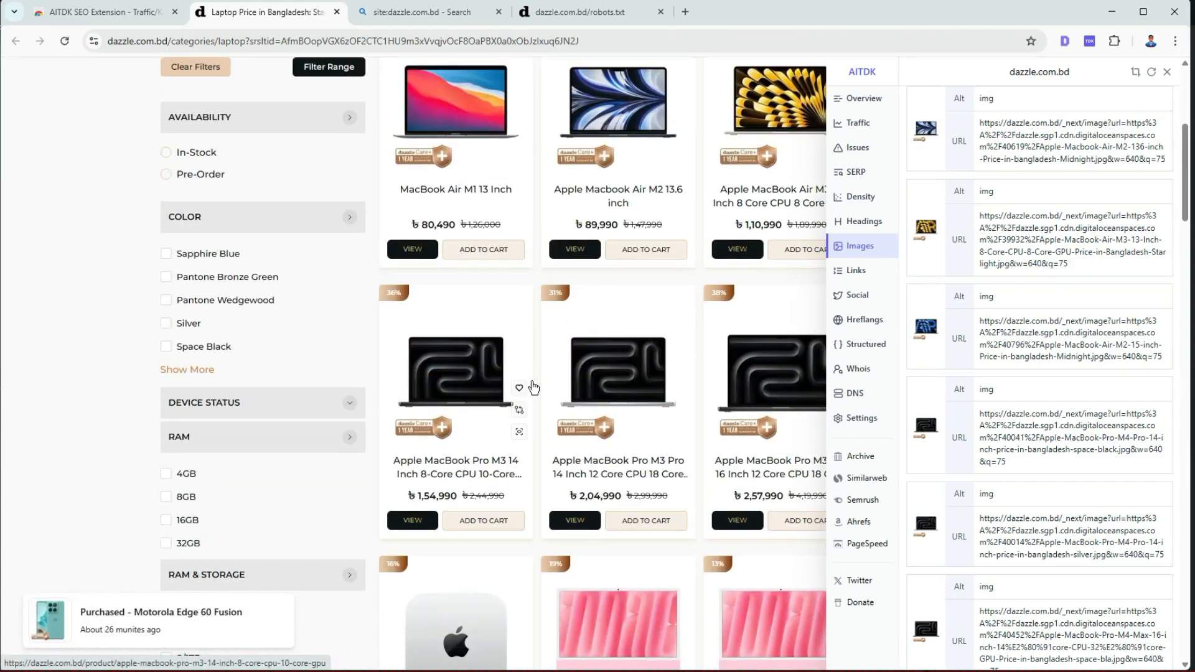
scroll(942, 433, down, 2)
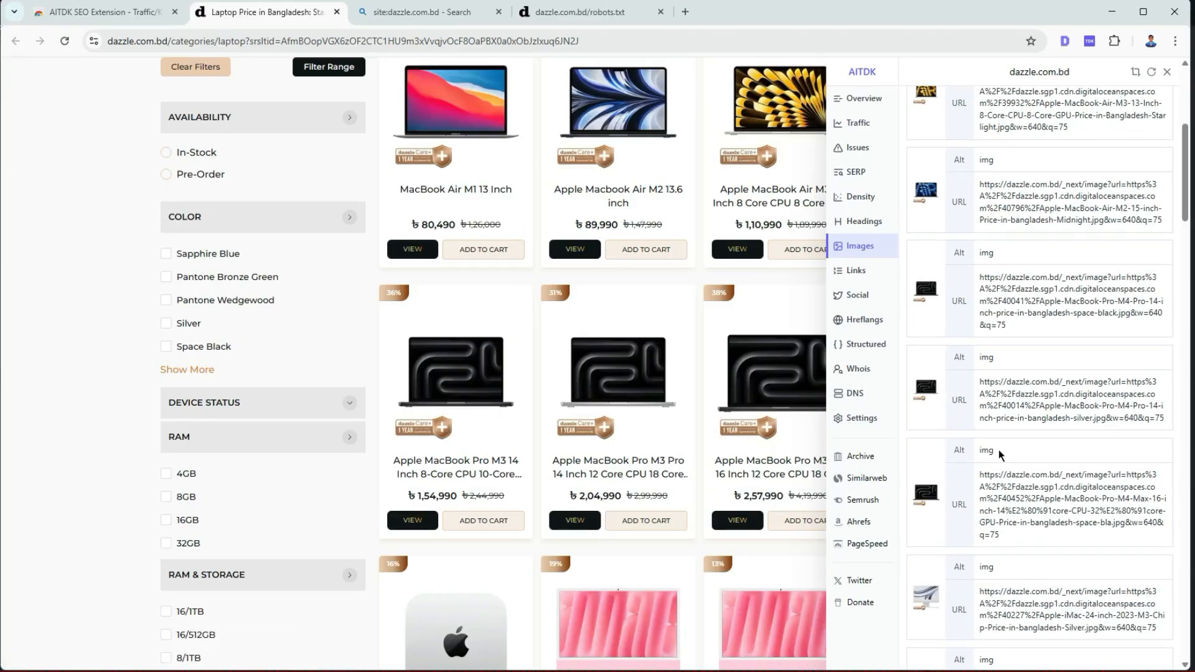
scroll(998, 449, up, 5)
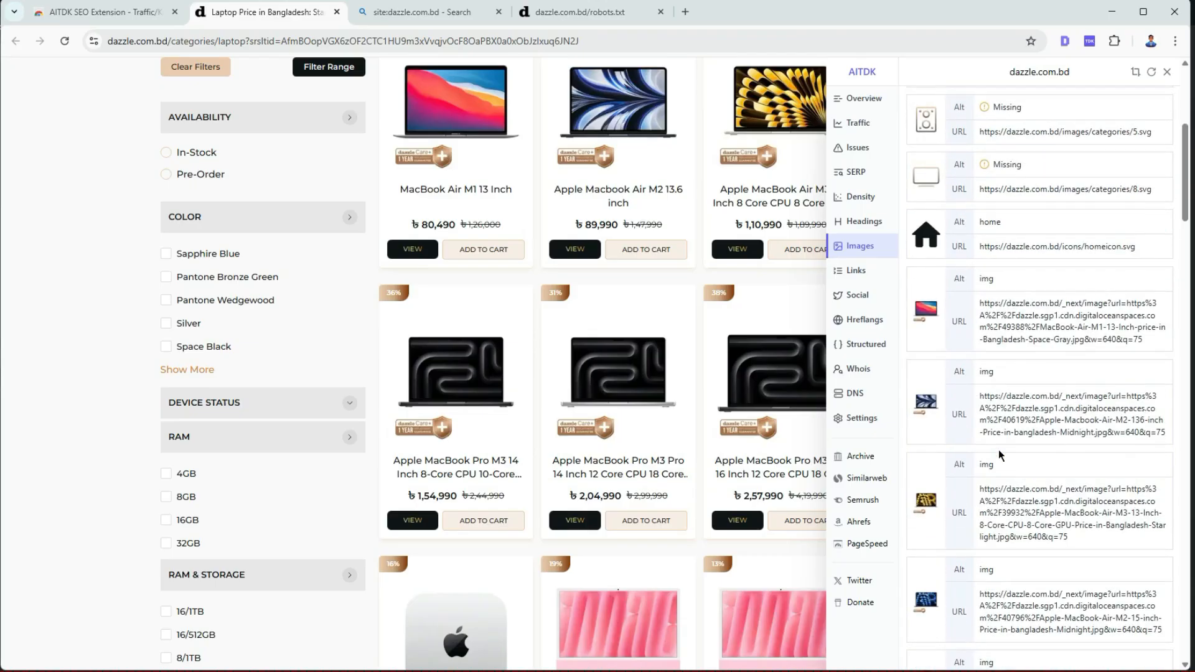
scroll(998, 449, up, 4)
scroll(998, 449, down, 4)
drag(996, 280, 976, 279)
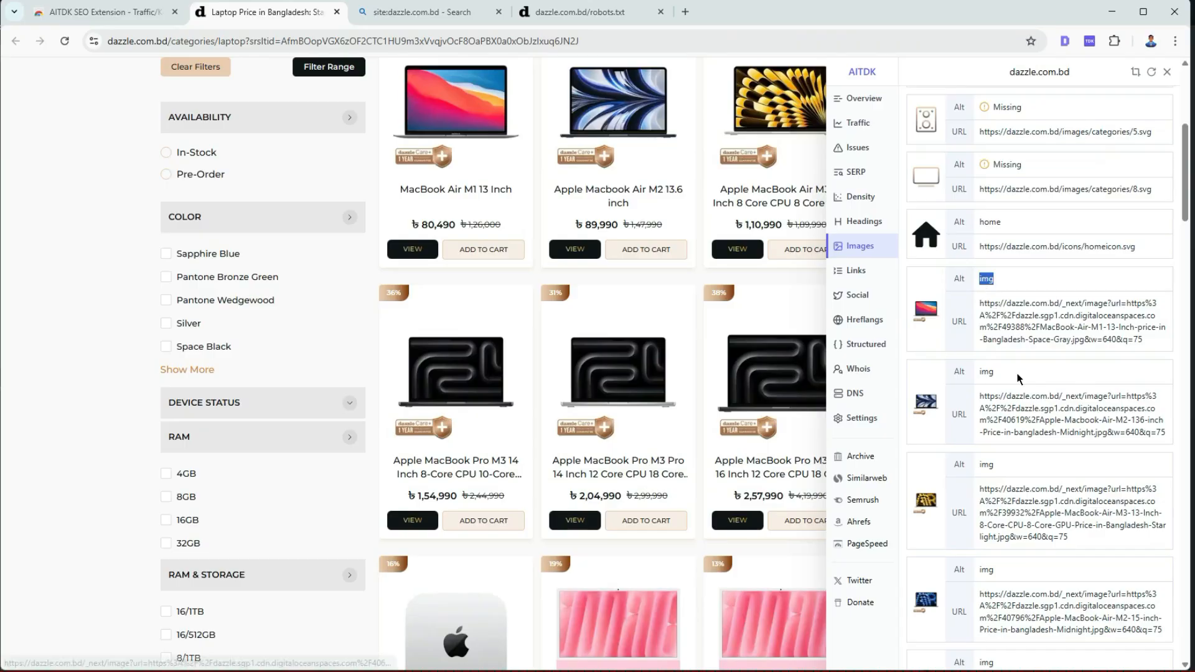
double_click(987, 373)
scroll(998, 470, down, 5)
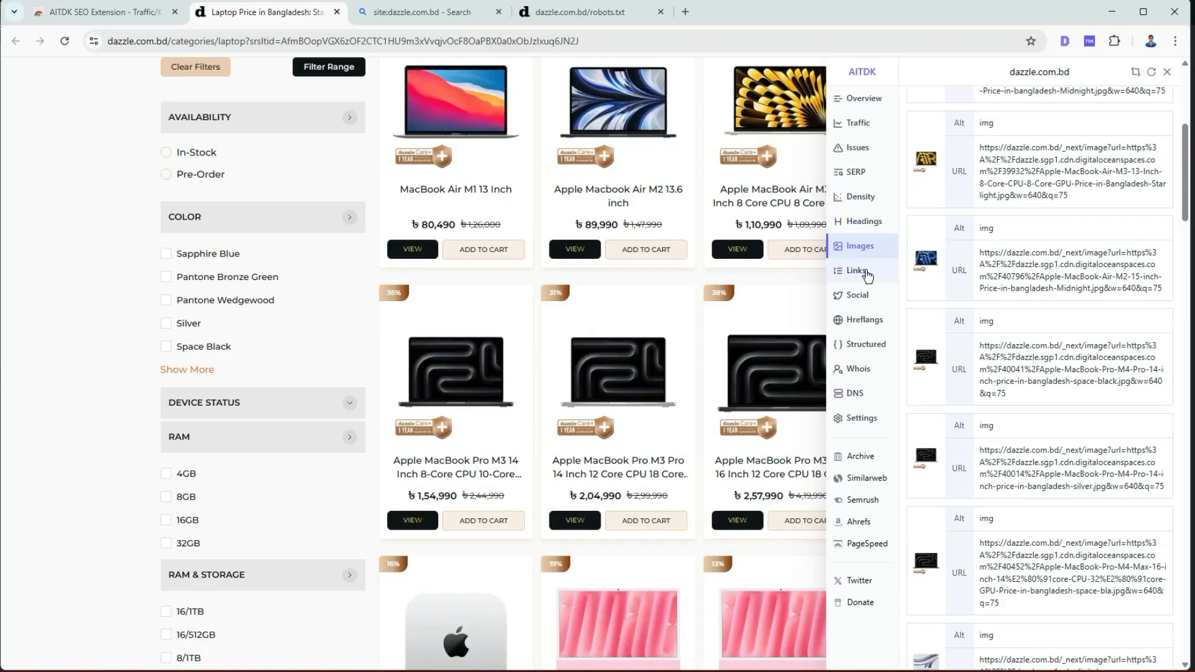
Review the anchors, titles and follow status of the page's links in the Links report.
click(866, 274)
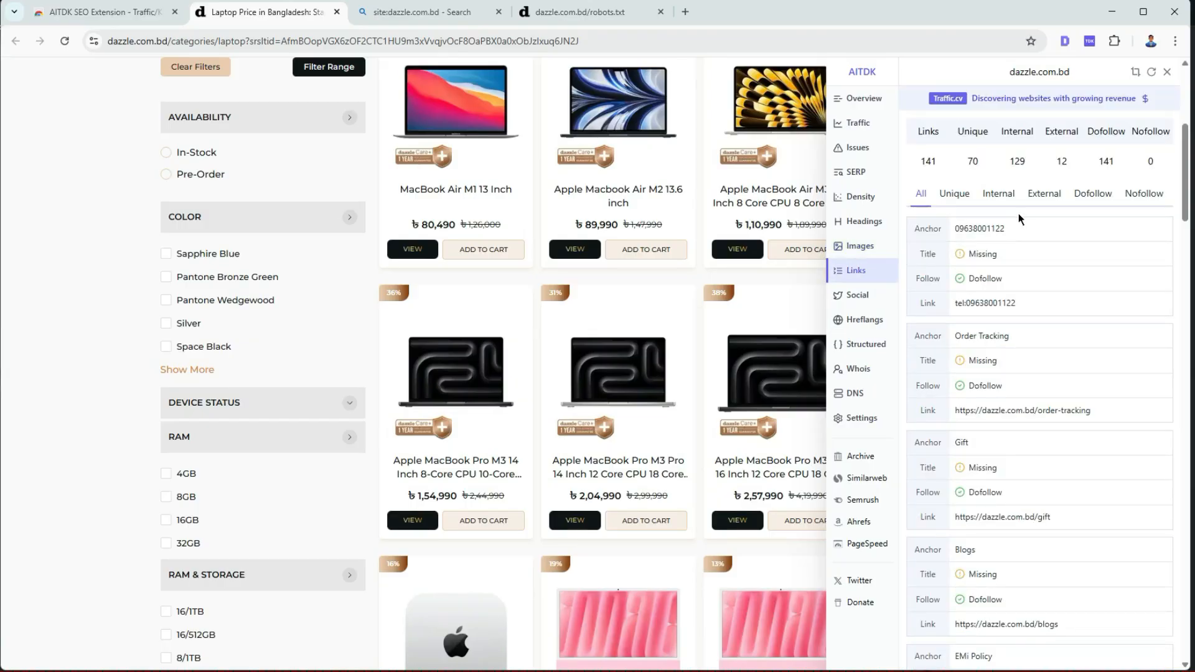
scroll(1013, 349, down, 10)
scroll(1015, 371, down, 6)
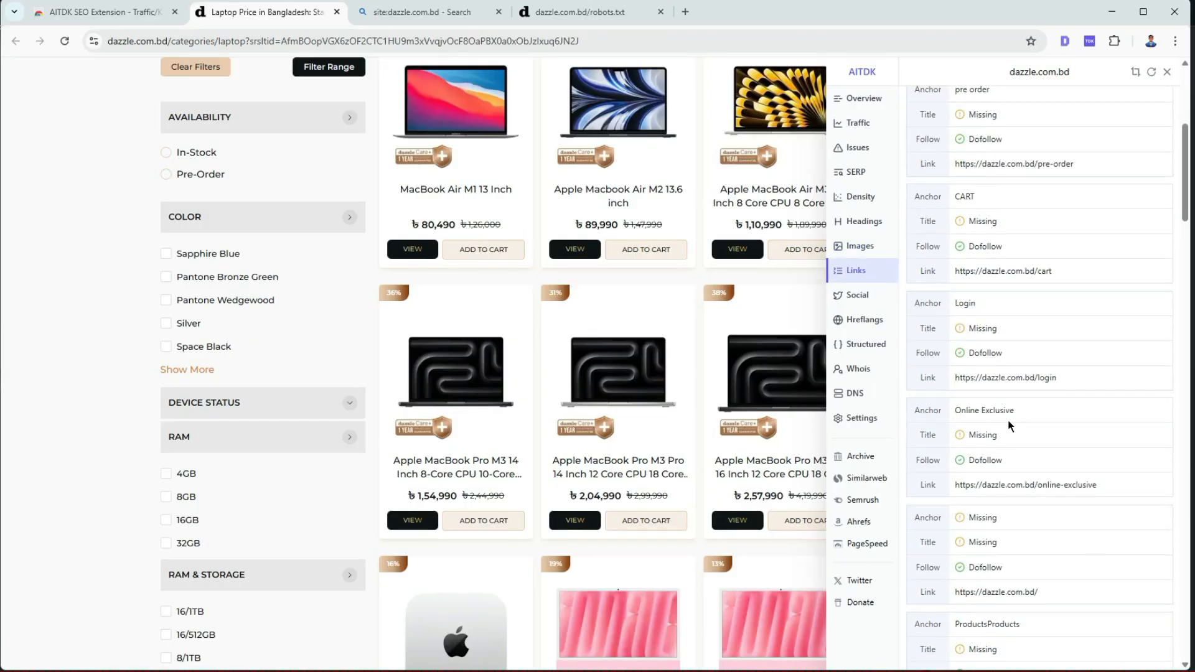
Examine the page's Open Graph and Twitter Card tags in the Social report, and check the Hreflangs report.
click(858, 299)
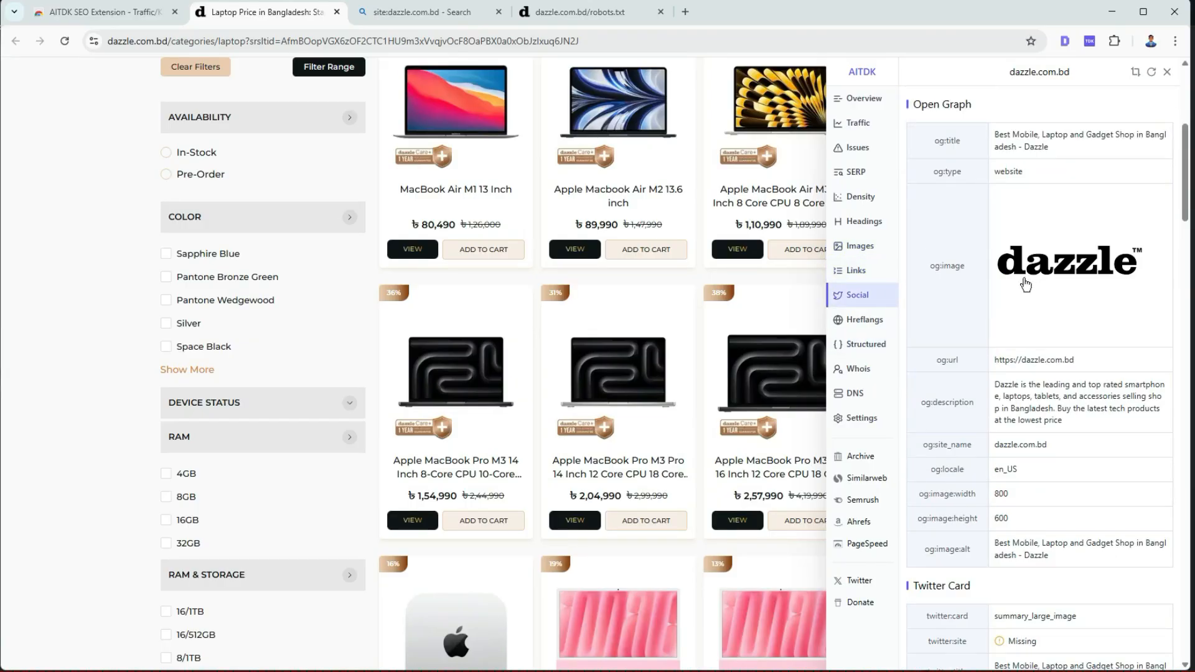
scroll(1052, 376, down, 4)
scroll(1051, 377, up, 4)
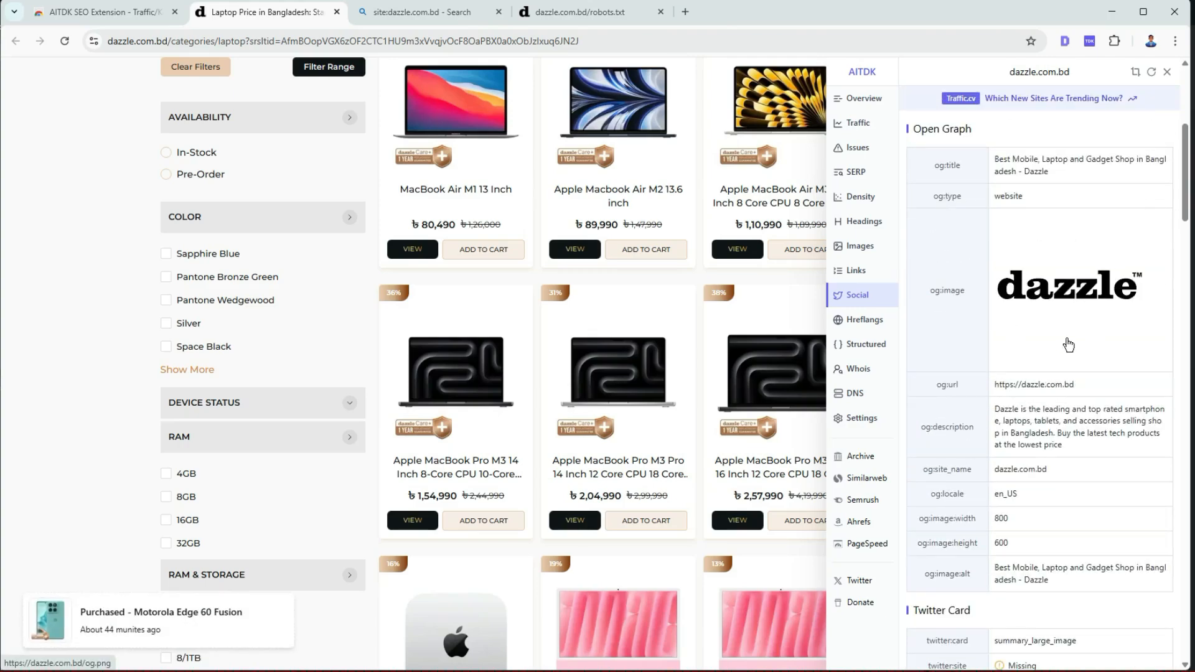
click(865, 320)
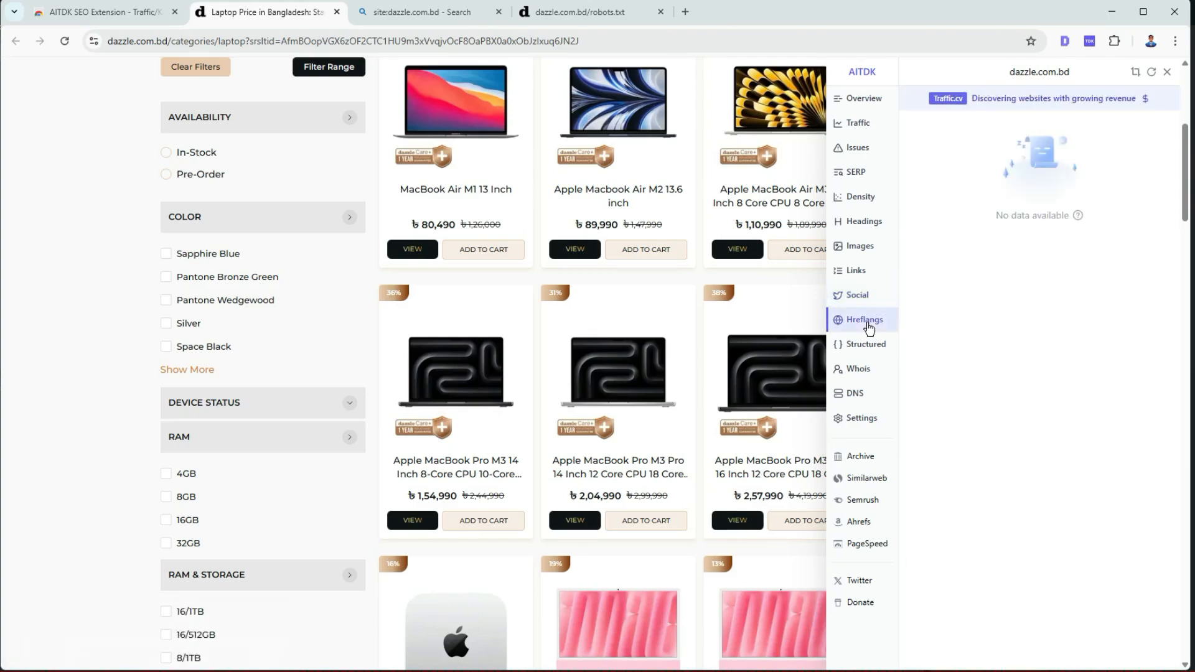
Examine the product schema entries in the Structured report, including names, URLs, images and offers.
click(873, 356)
scroll(1080, 227, down, 5)
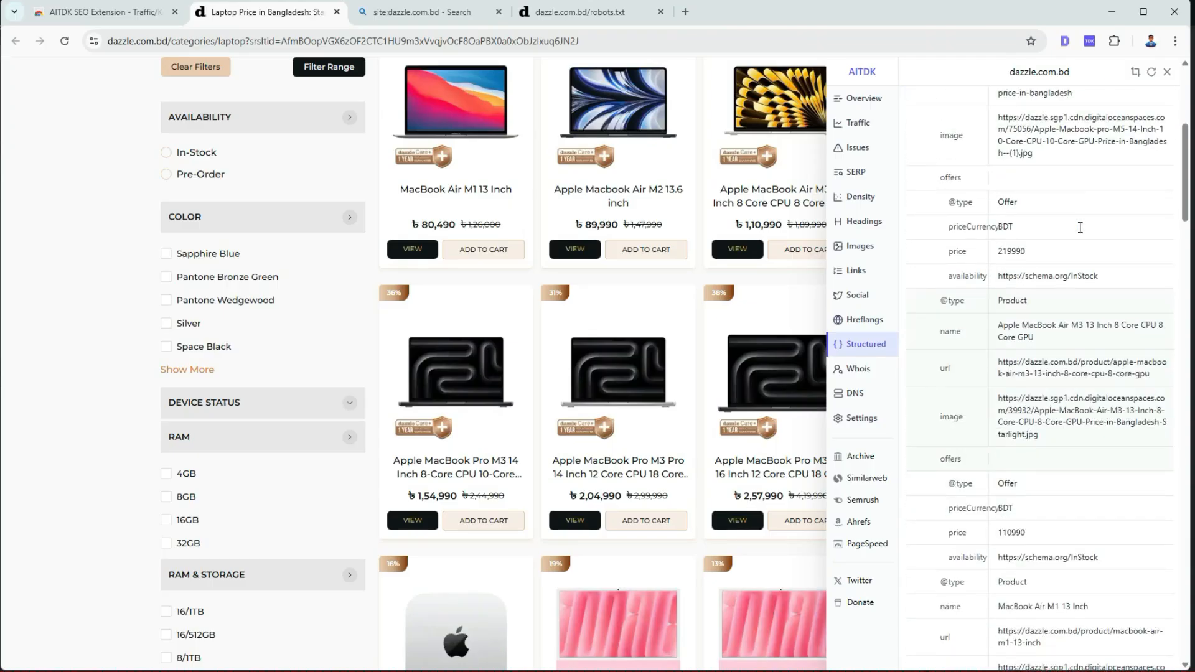
scroll(1079, 227, down, 10)
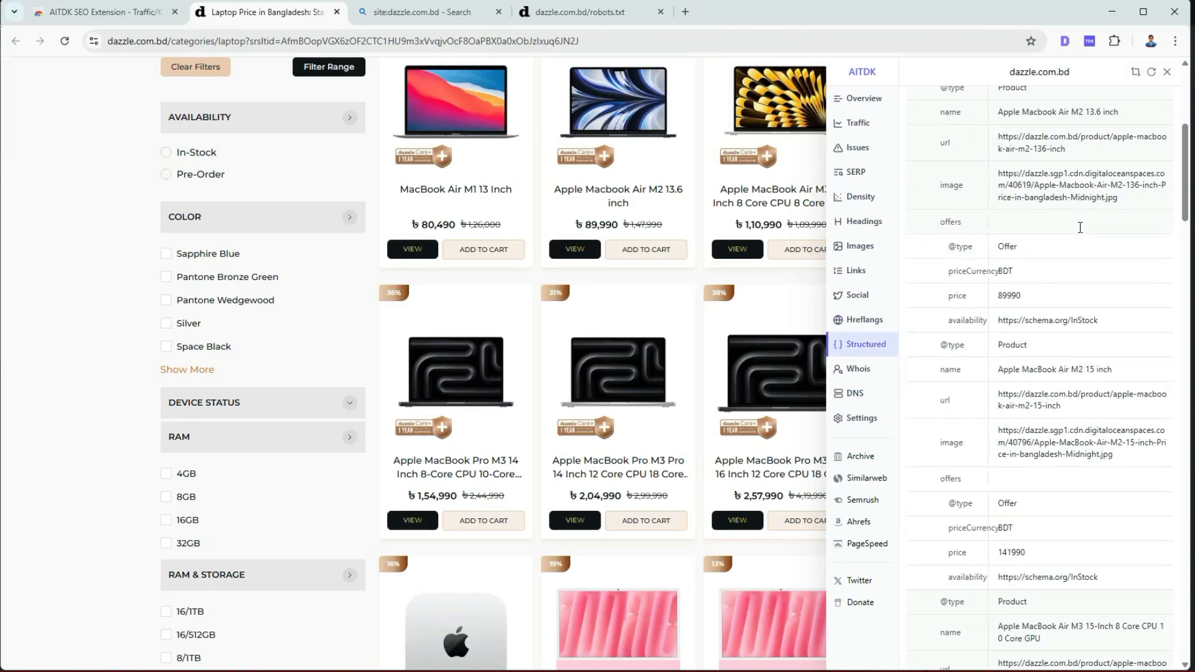
scroll(1080, 227, down, 8)
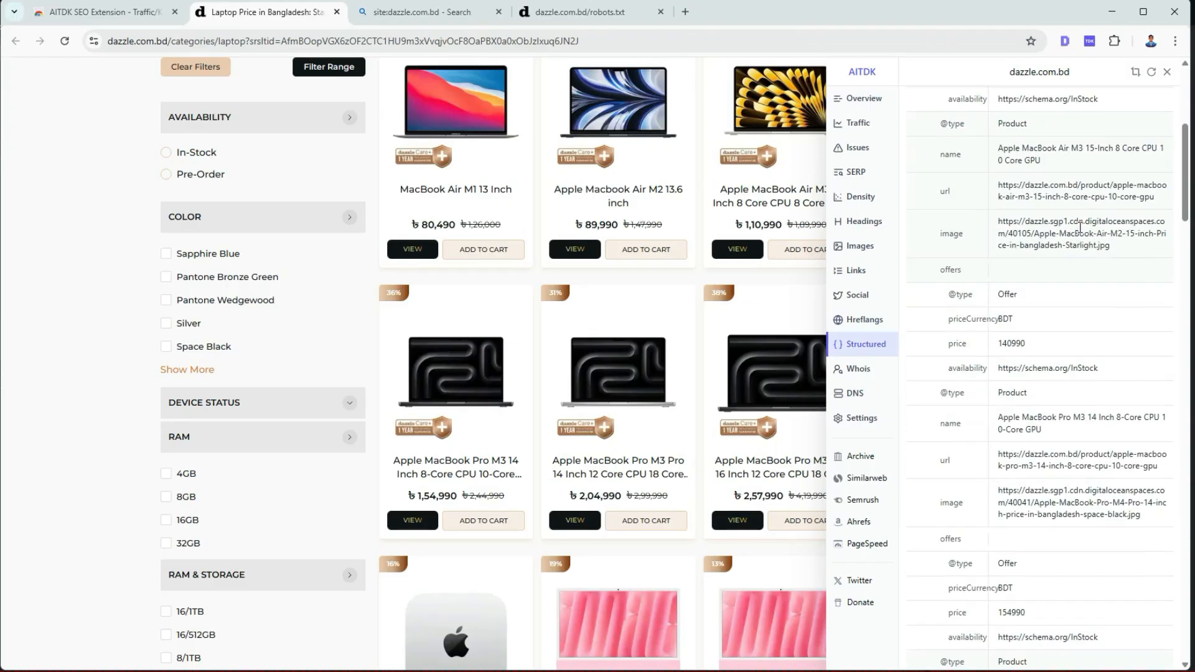
scroll(1083, 425, down, 5)
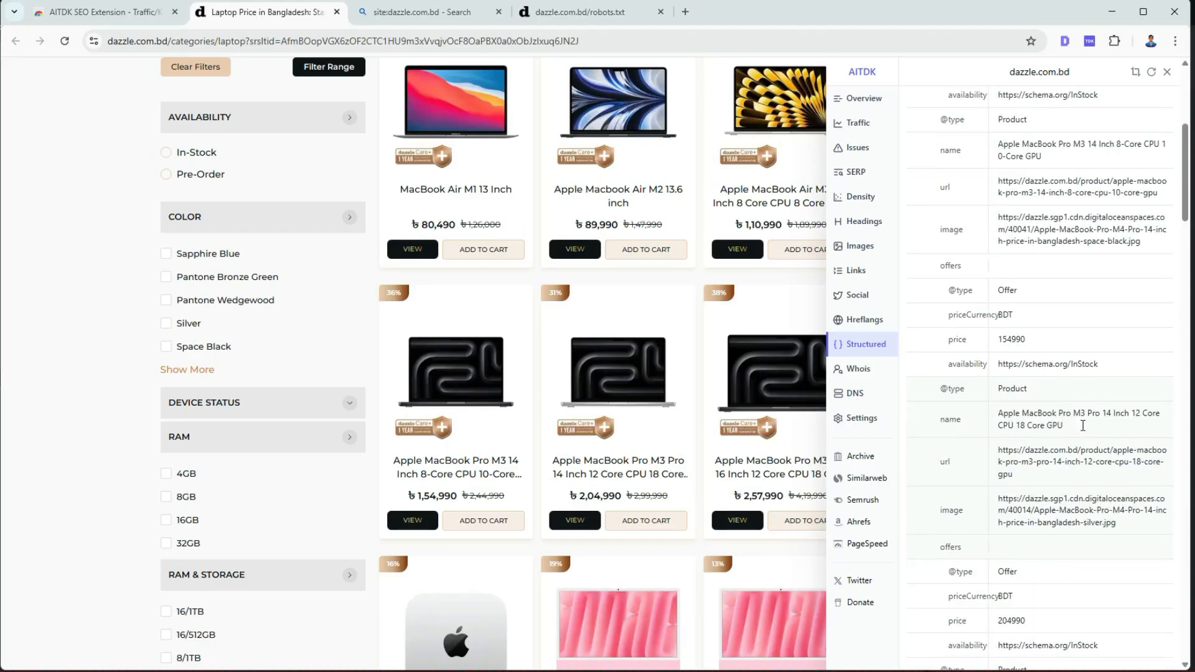
scroll(1083, 426, down, 6)
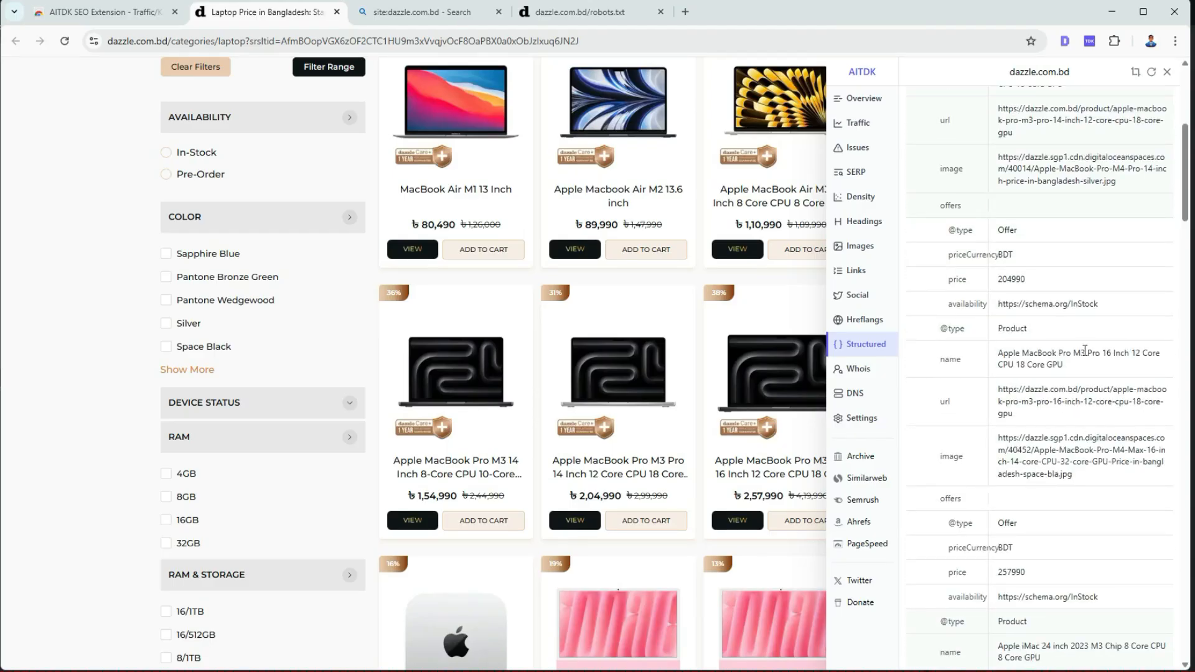
scroll(1061, 376, down, 5)
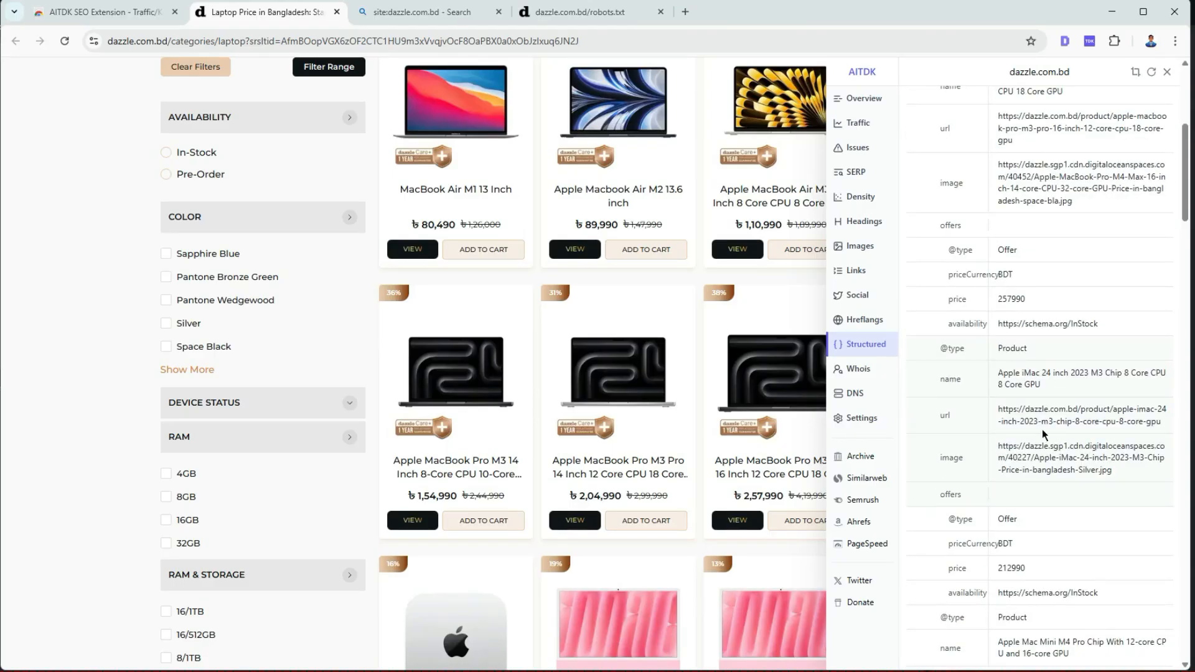
scroll(1024, 454, down, 6)
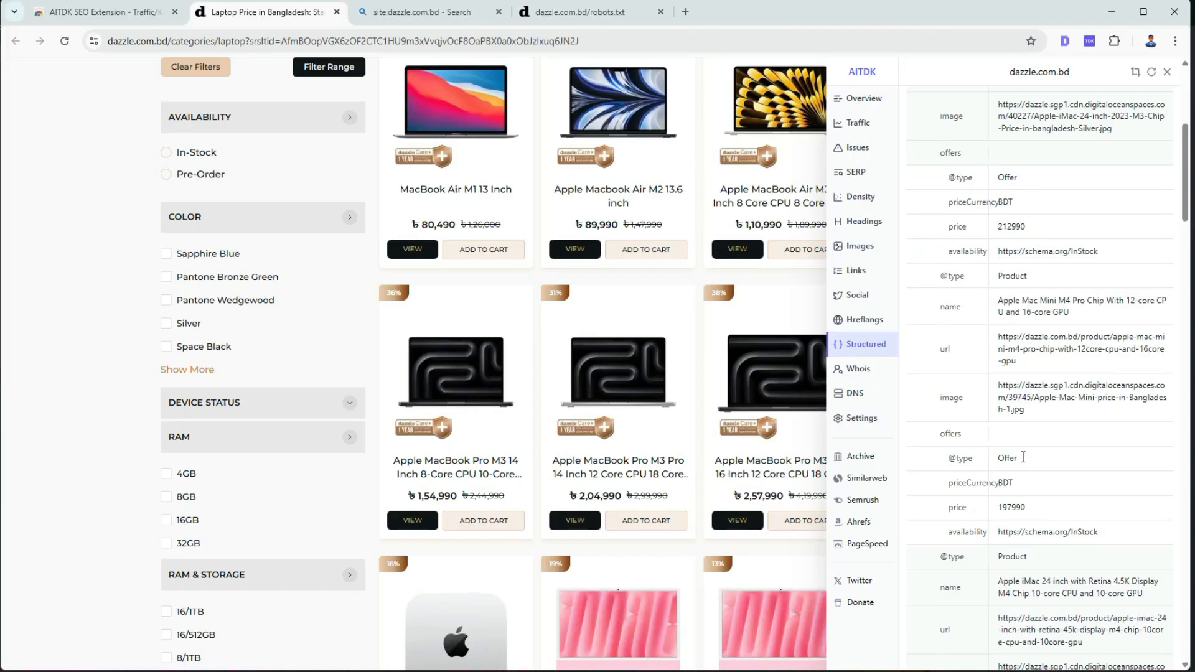
Look up the domain's registration details in the Whois report and its DNS records in the DNS report.
click(872, 375)
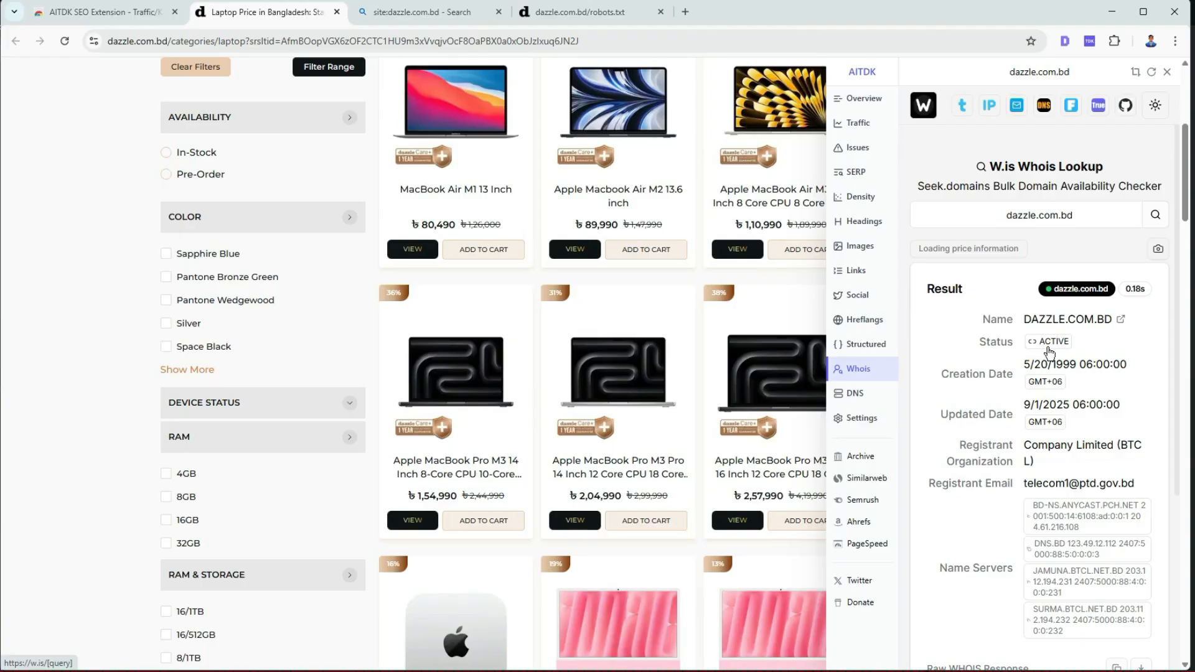
click(879, 399)
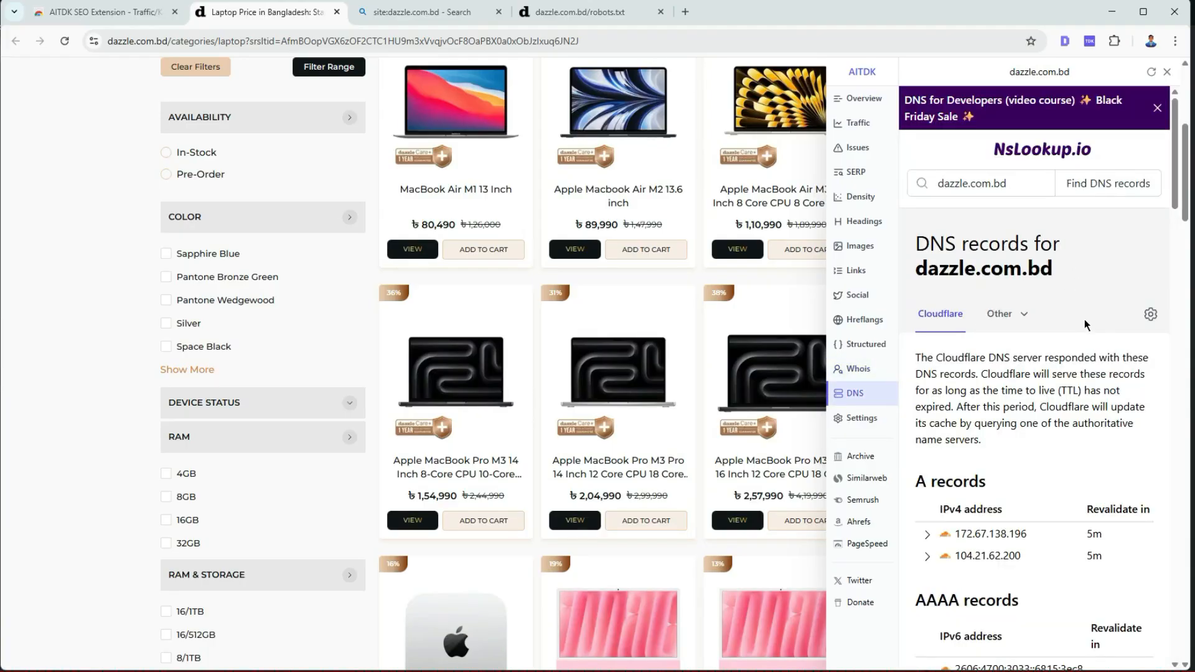
scroll(1084, 319, down, 5)
Review the extension's settings, including the available options for Default Report, Display Mode and Google Search Result Tool.
click(860, 420)
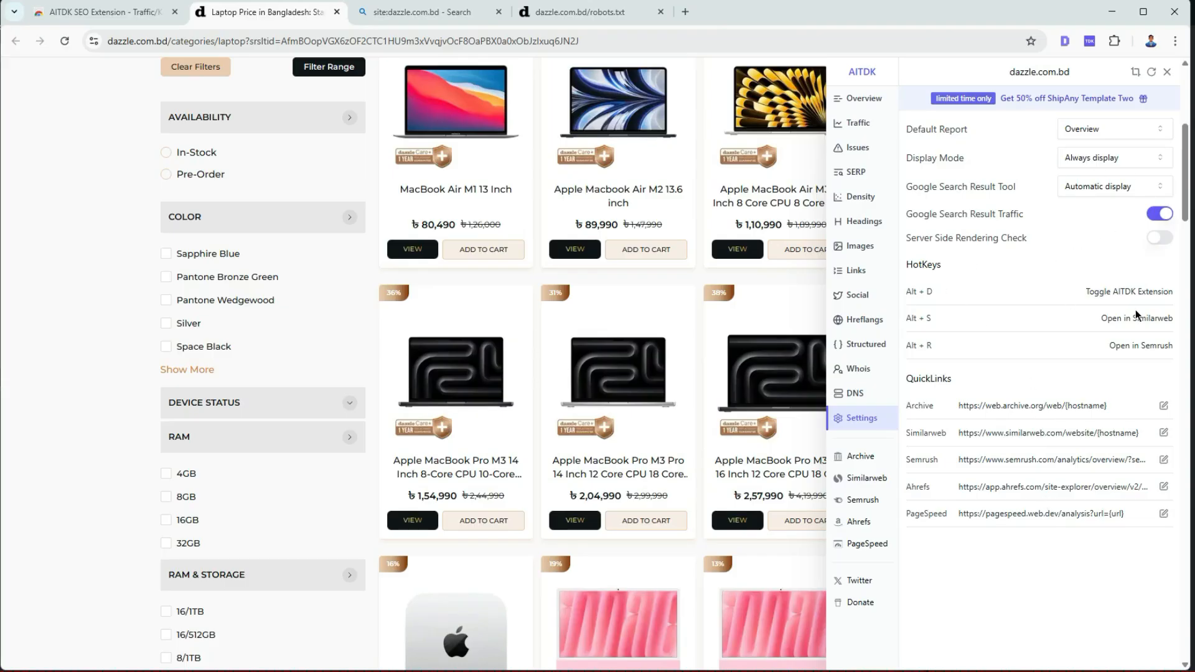
click(1089, 131)
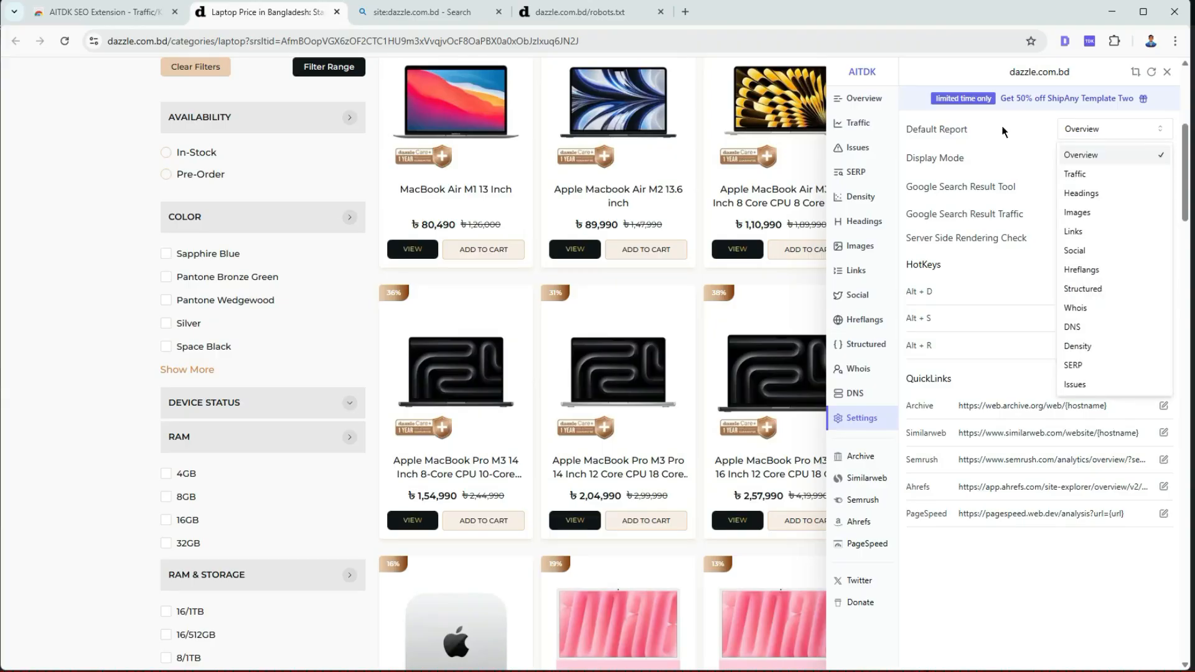
click(1003, 131)
click(1100, 128)
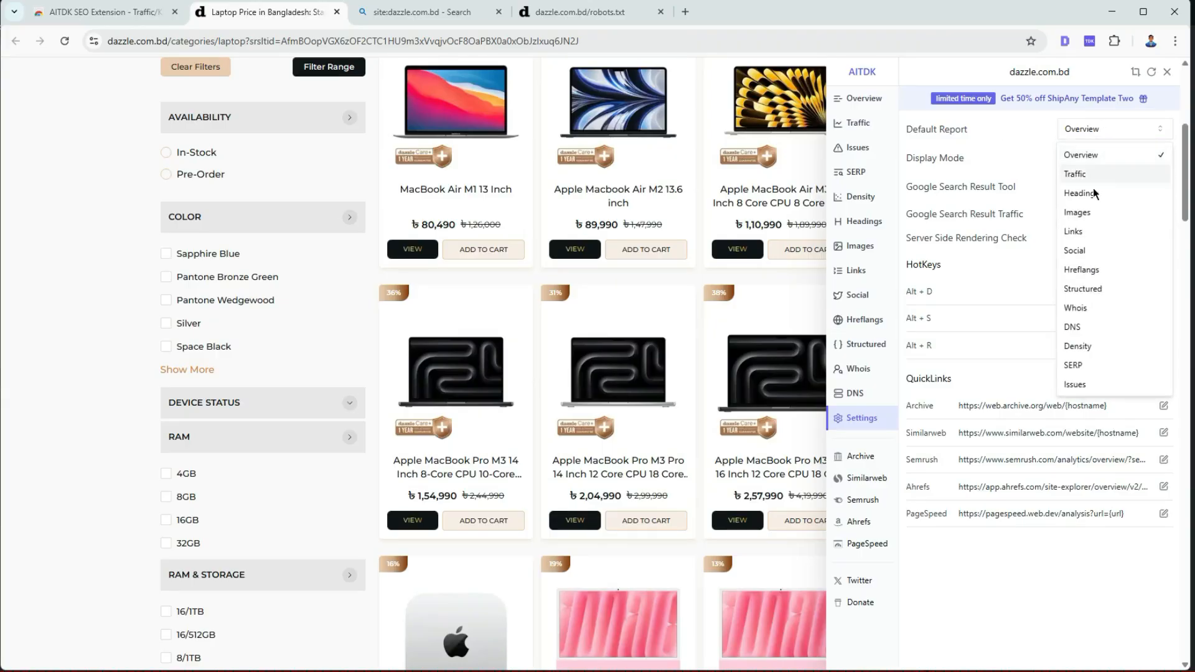
click(1003, 152)
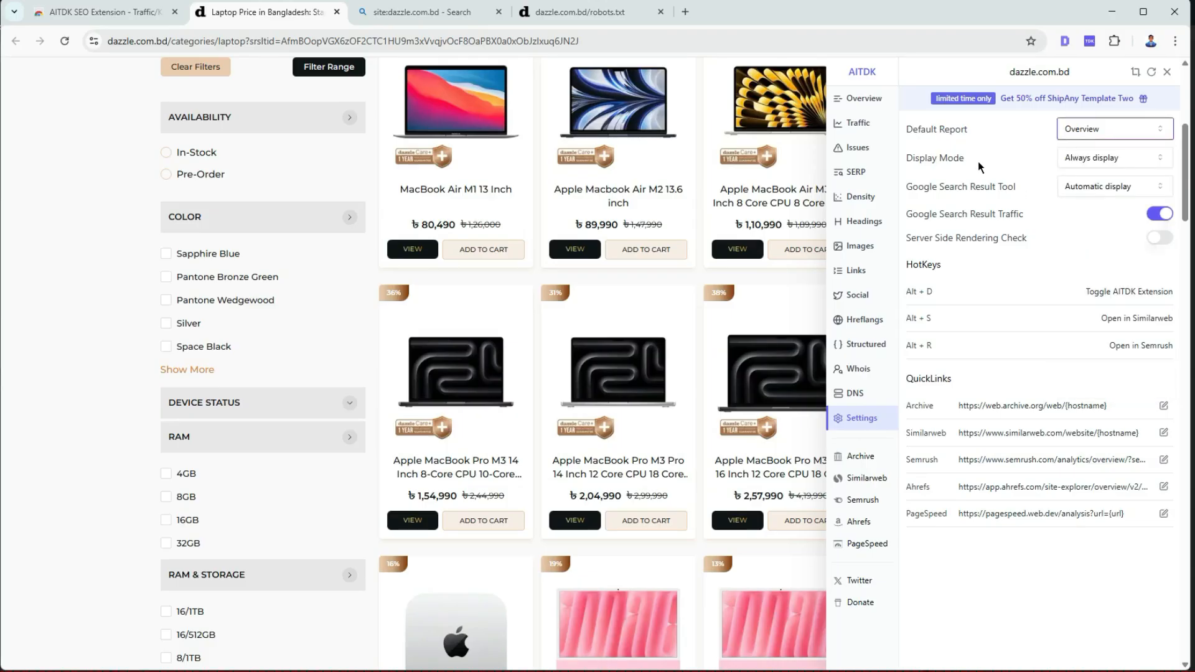
click(1140, 160)
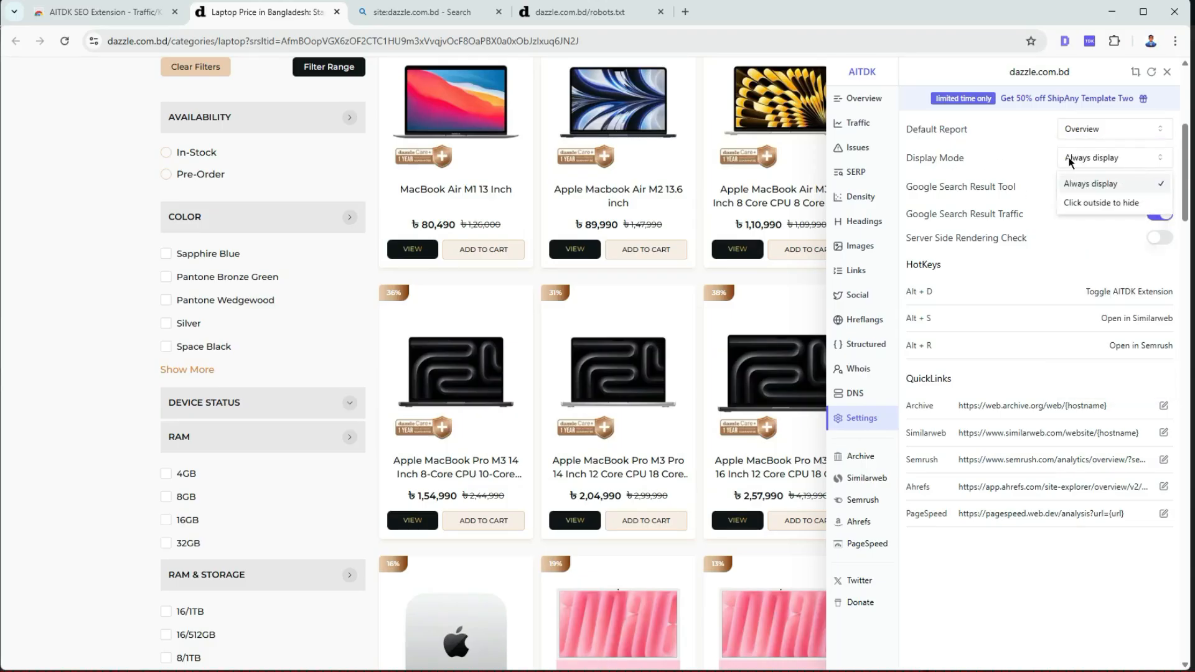
click(1009, 164)
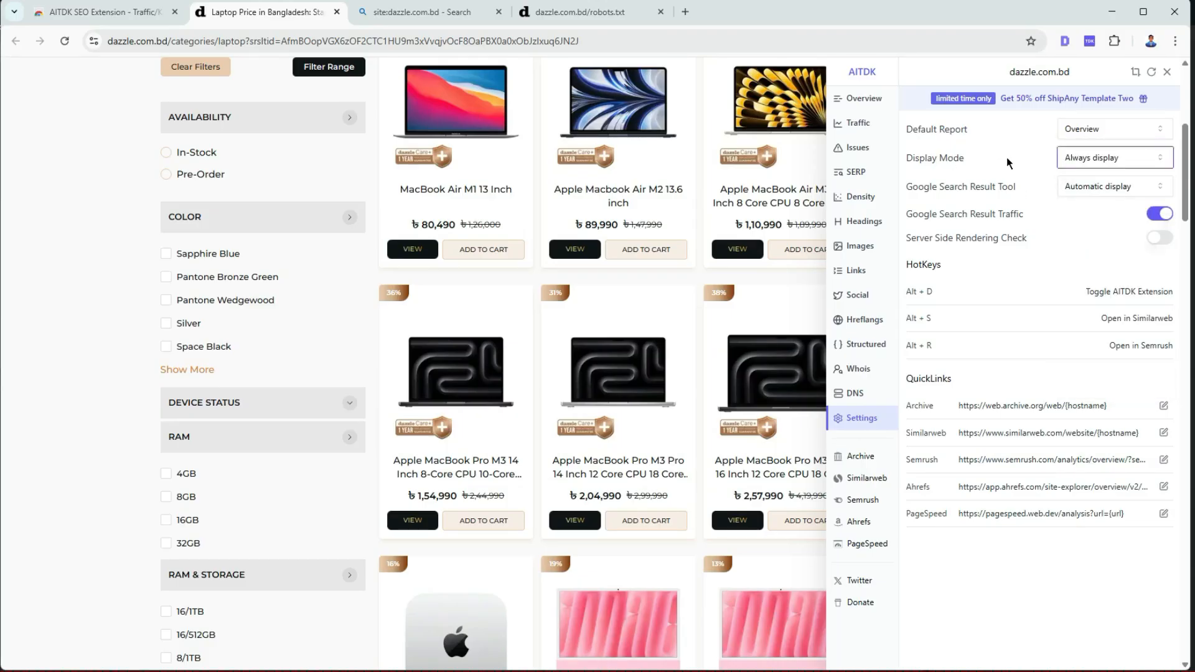
click(1116, 197)
click(982, 178)
Run the laptop page through PageSpeed Insights, view its mobile Core Web Vitals, and return to the store page.
click(882, 552)
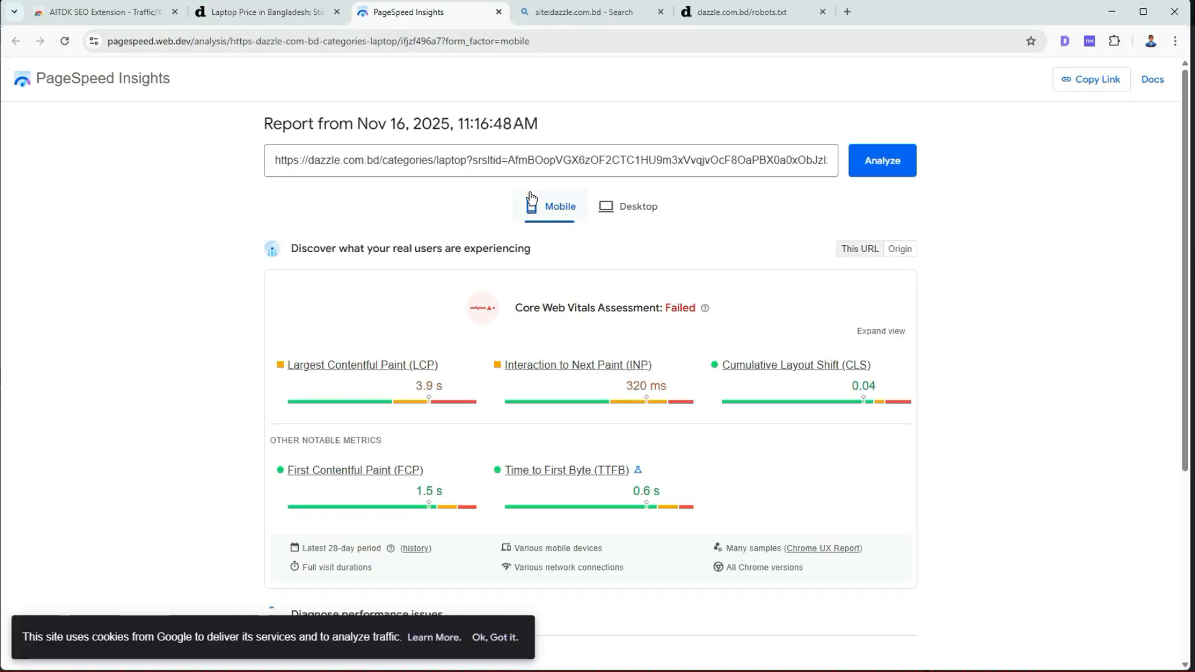
scroll(730, 343, down, 4)
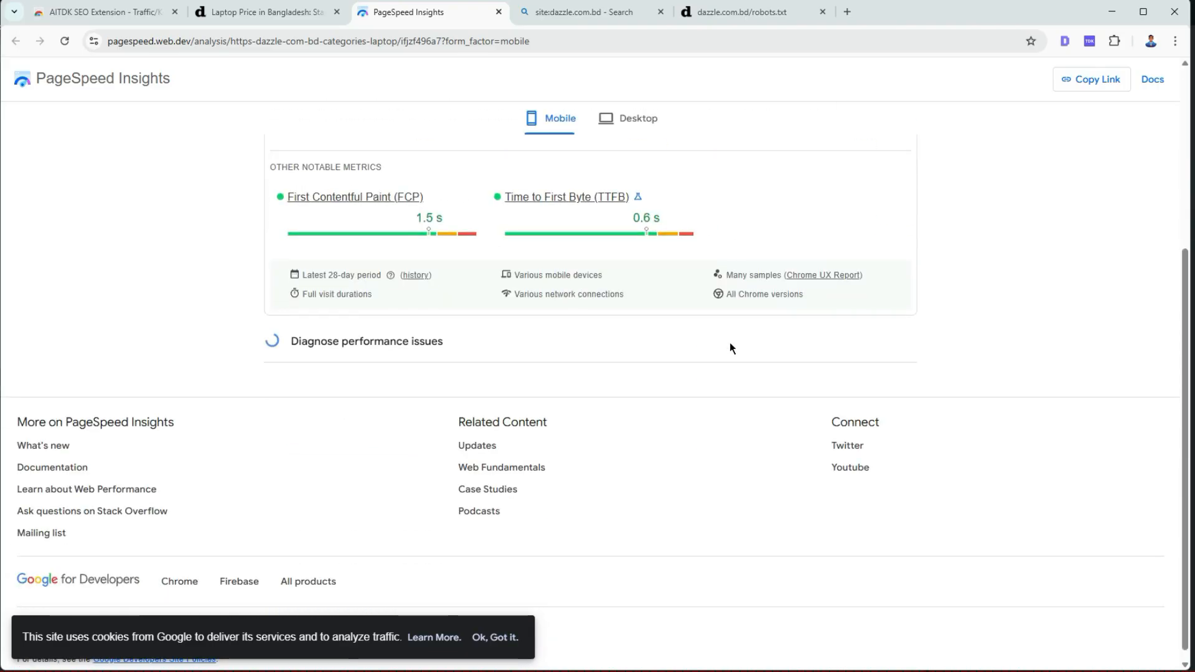
scroll(622, 311, up, 4)
click(228, 20)
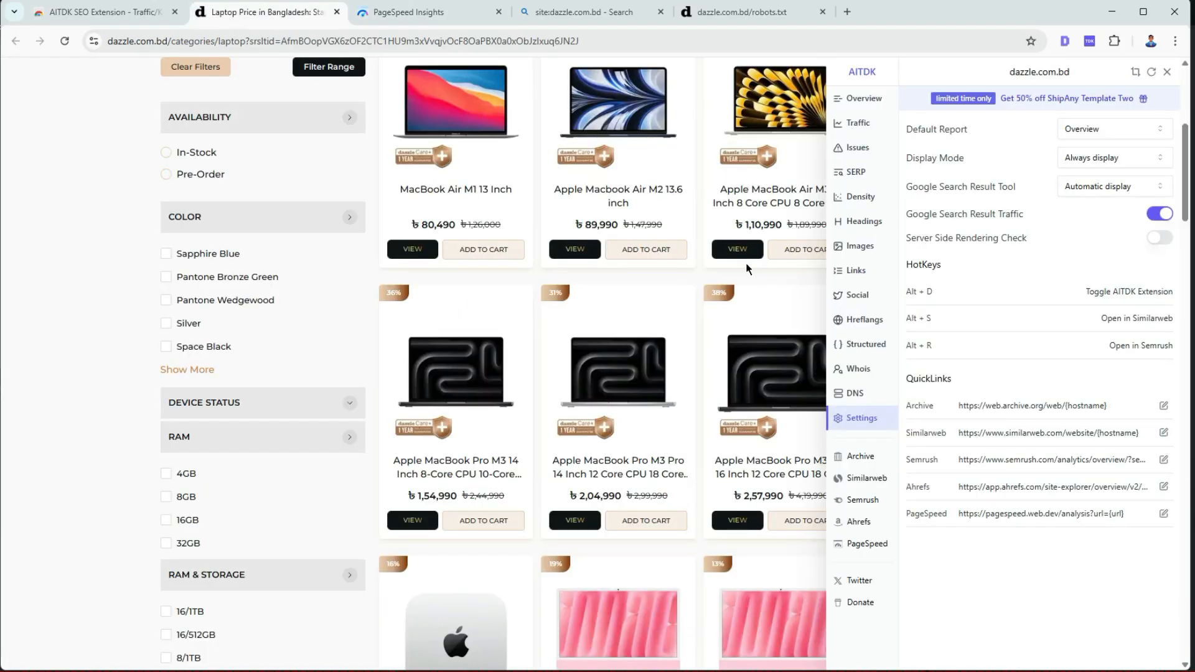
Revisit the Overview, Traffic and Issues reports, and enable the Server Side Rendering Check for the laptop page.
scroll(750, 330, up, 5)
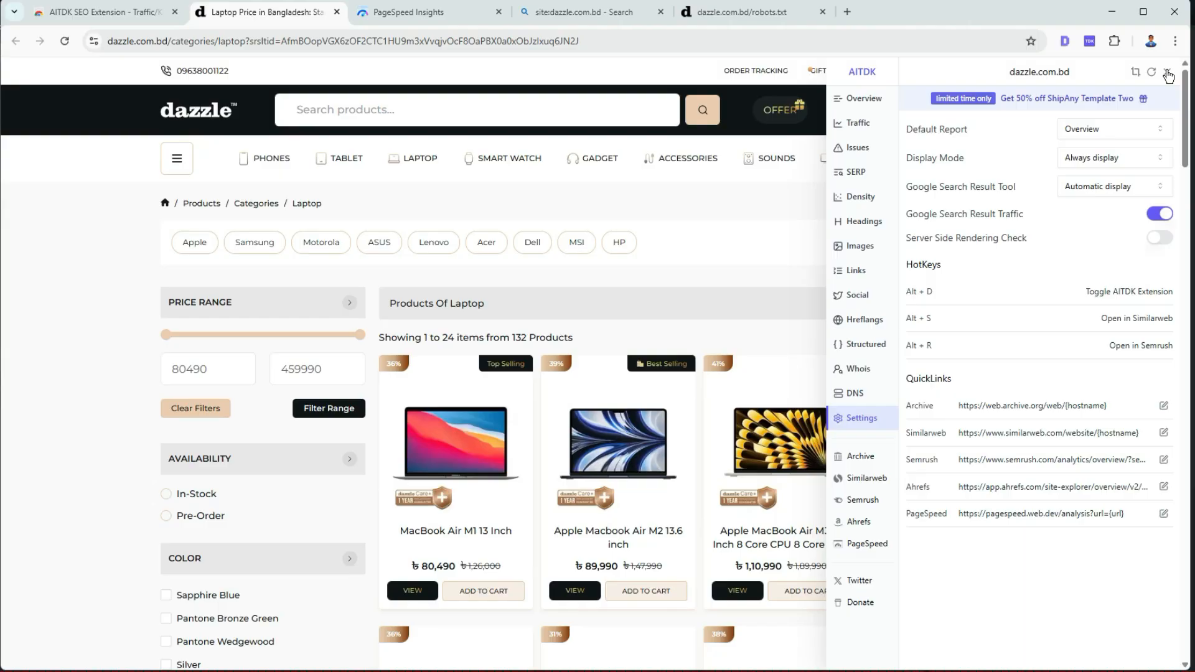
click(865, 102)
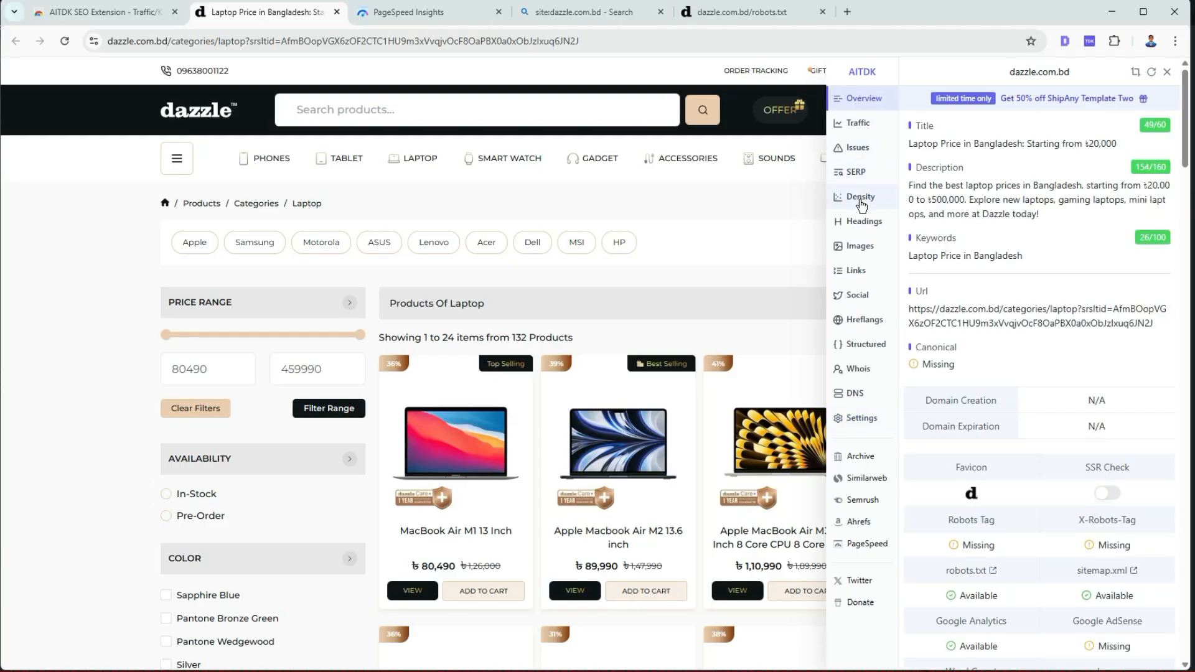
click(857, 123)
click(857, 147)
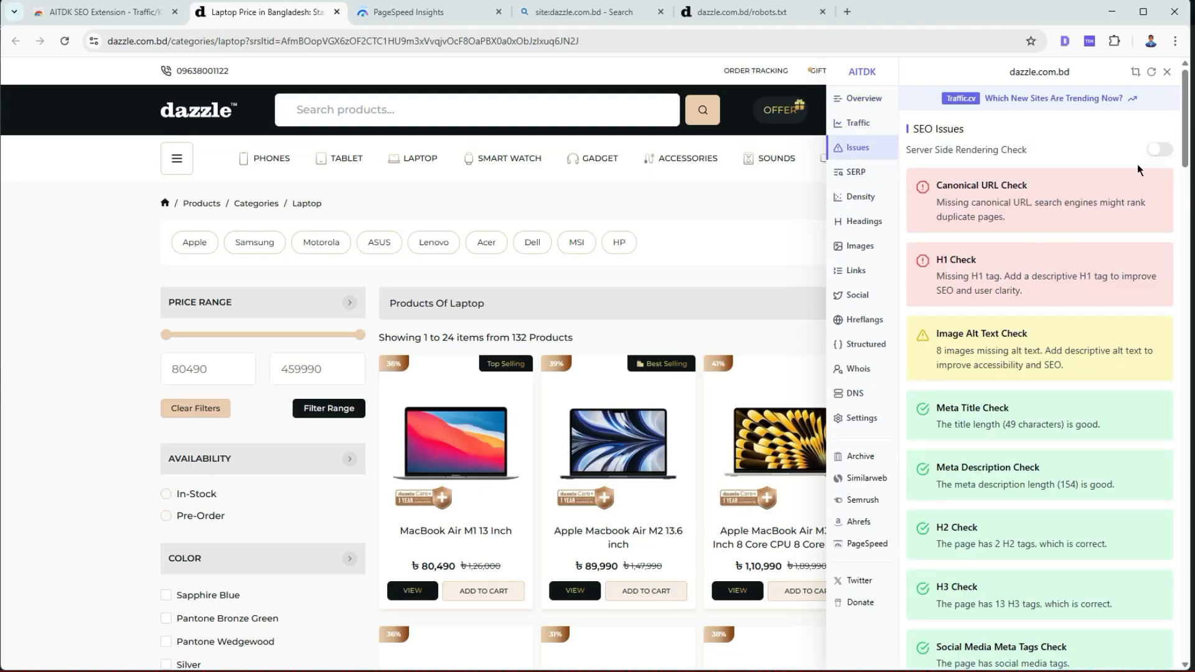
click(1166, 151)
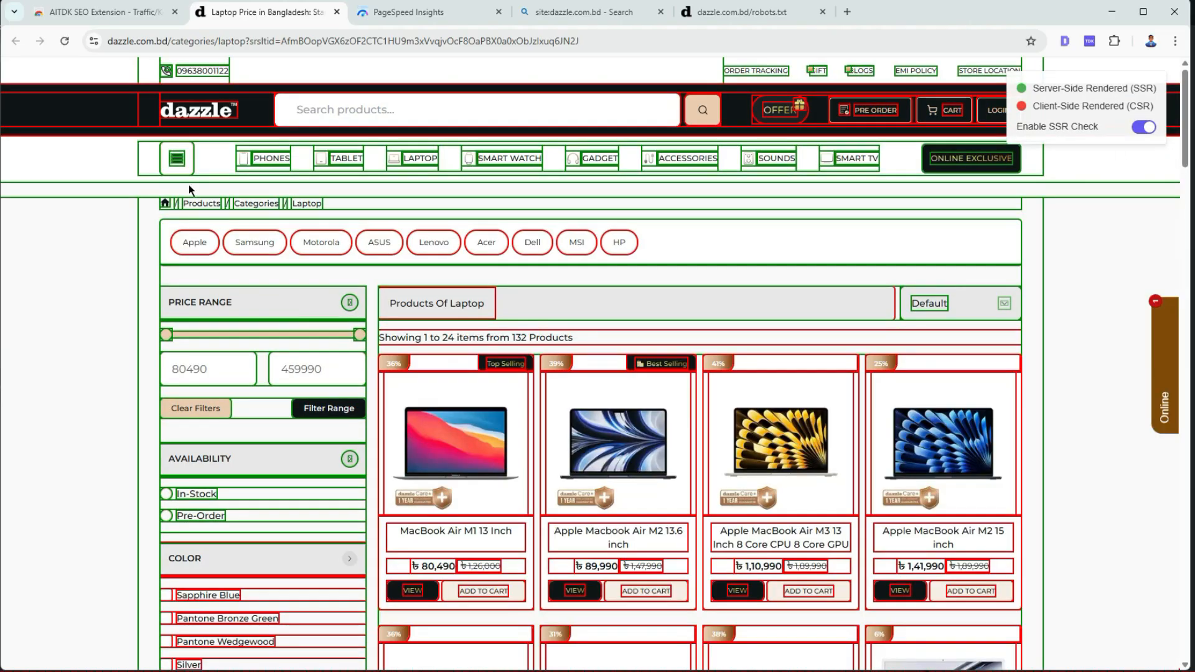
Examine the server-side and client-side rendering outlines on the filters, product grid and laptop price content, using the colour legend.
scroll(175, 152, down, 6)
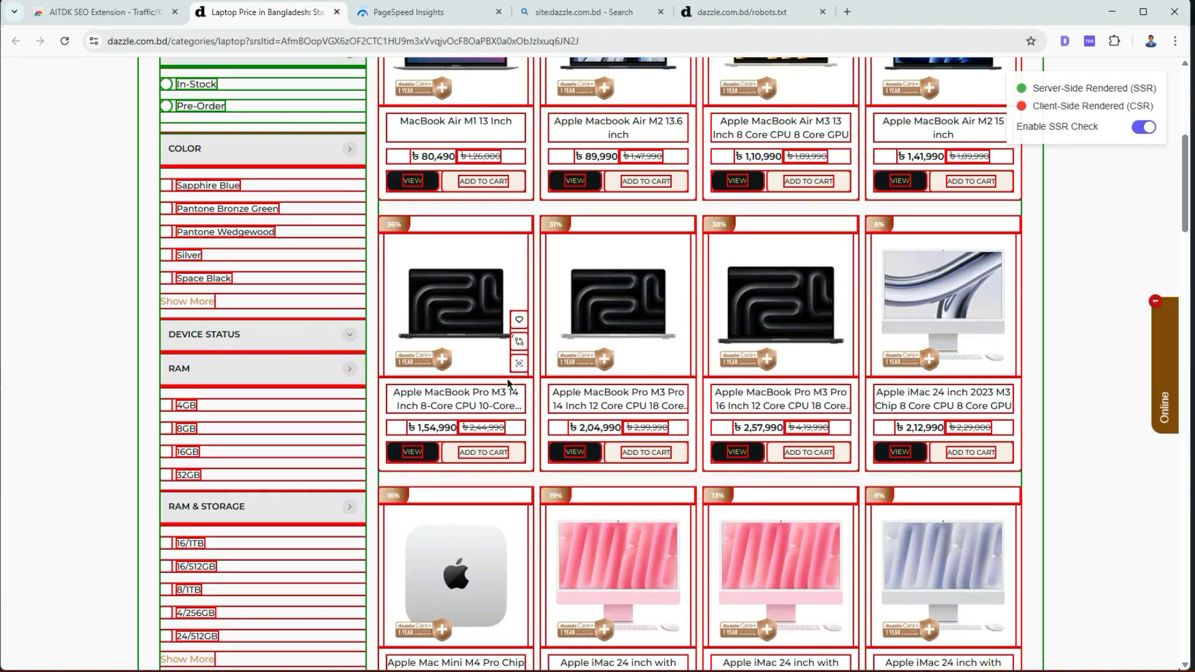
scroll(520, 333, down, 5)
scroll(515, 384, down, 20)
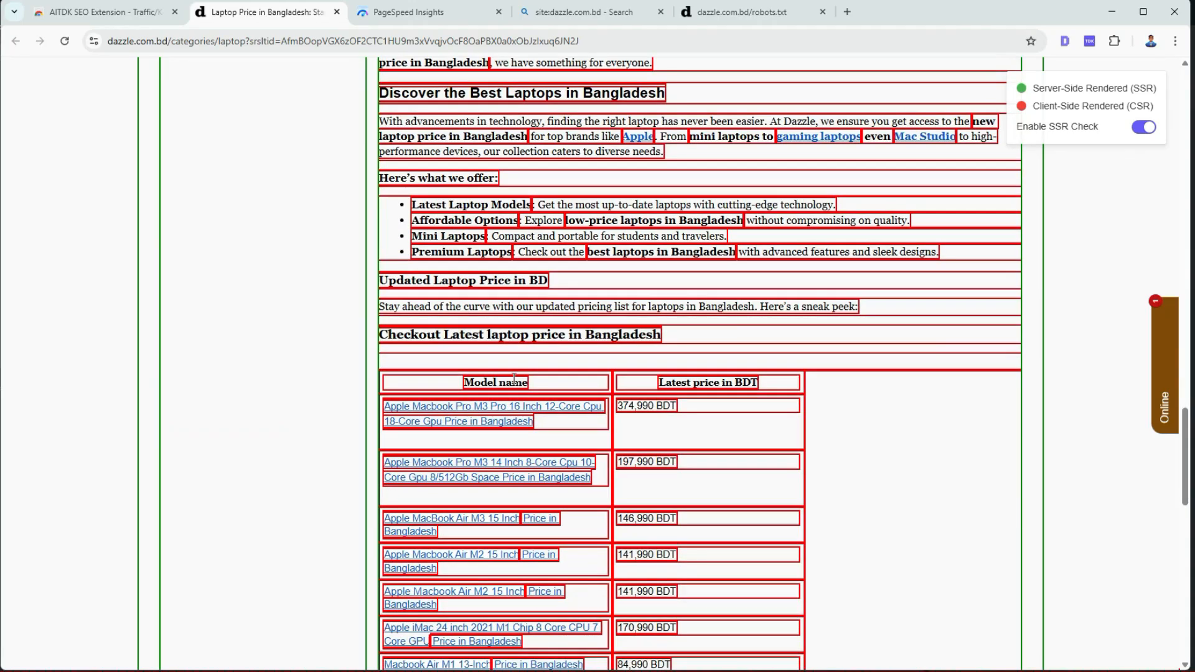
scroll(514, 379, down, 6)
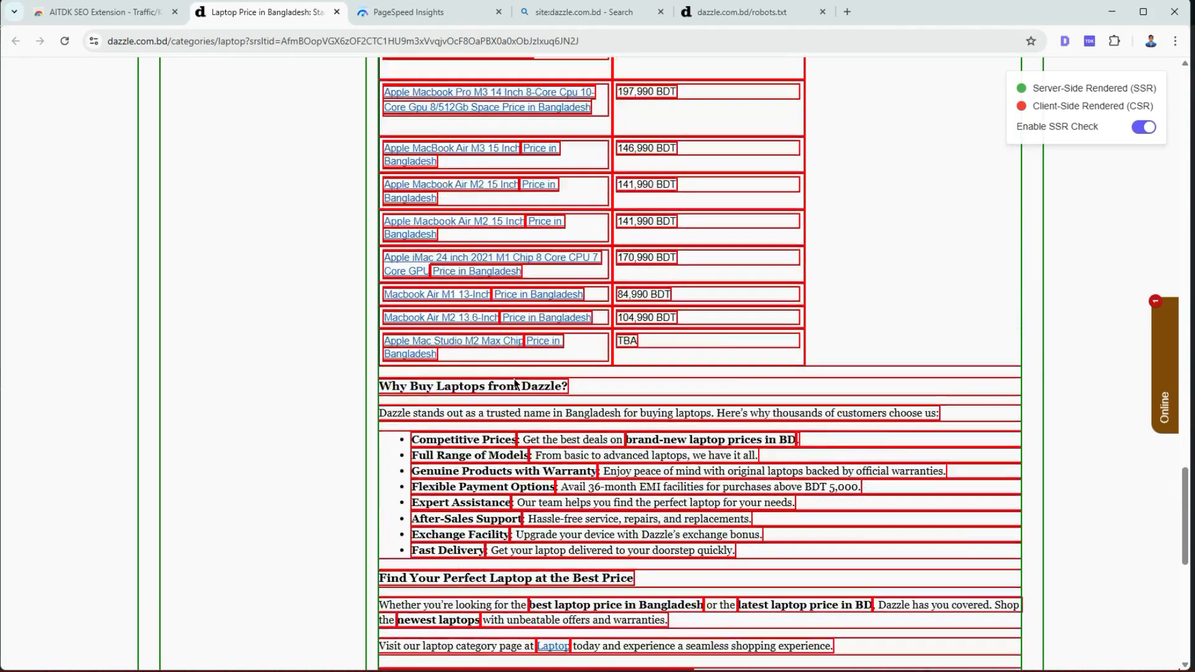
scroll(515, 384, down, 5)
scroll(514, 383, up, 6)
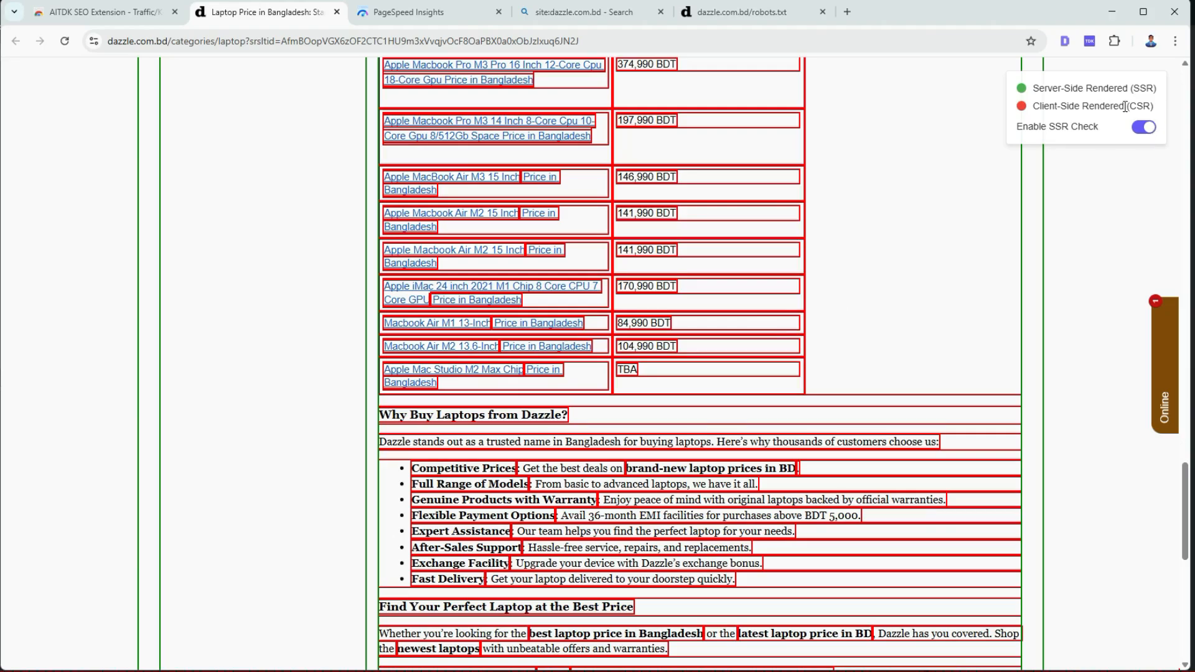
drag(1125, 105, 1032, 112)
scroll(827, 222, up, 15)
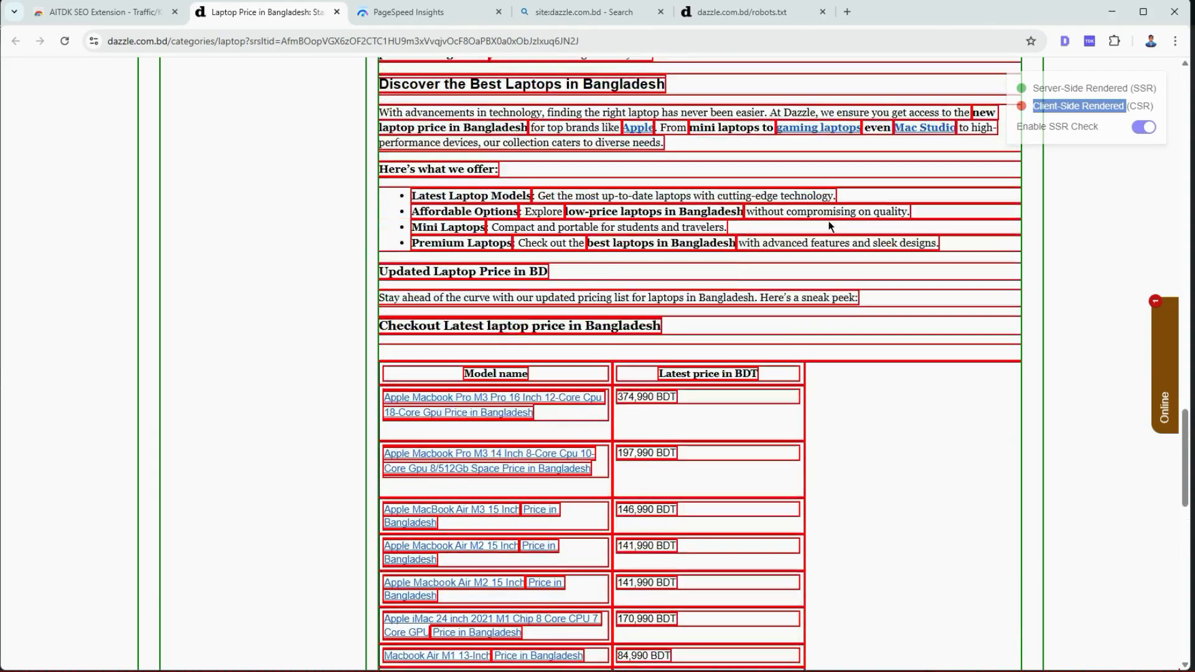
scroll(428, 161, up, 15)
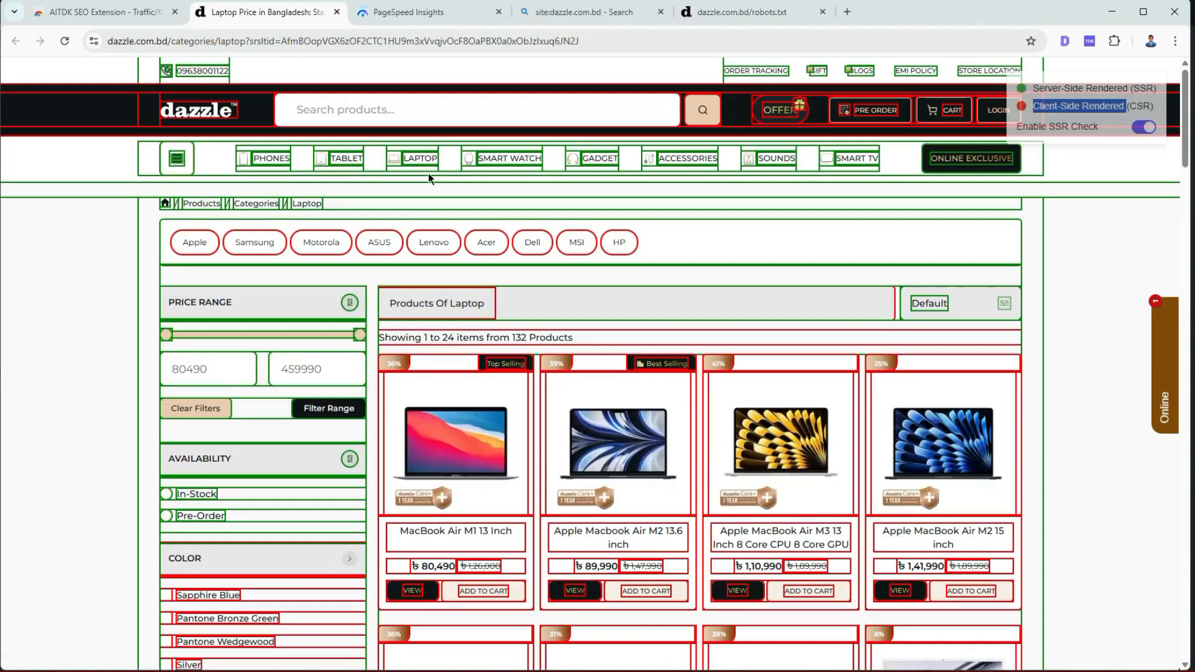
Recheck the rendering outlines from the product listings down to the footer, and turn off the SSR check.
scroll(429, 179, down, 10)
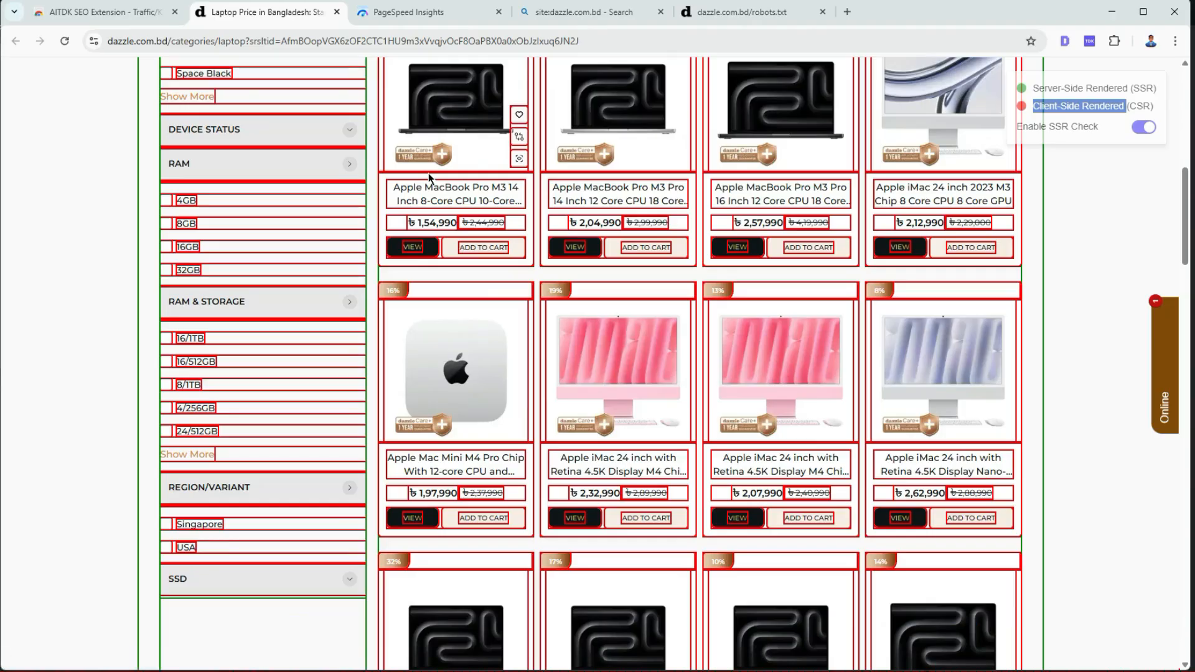
scroll(428, 173, down, 4)
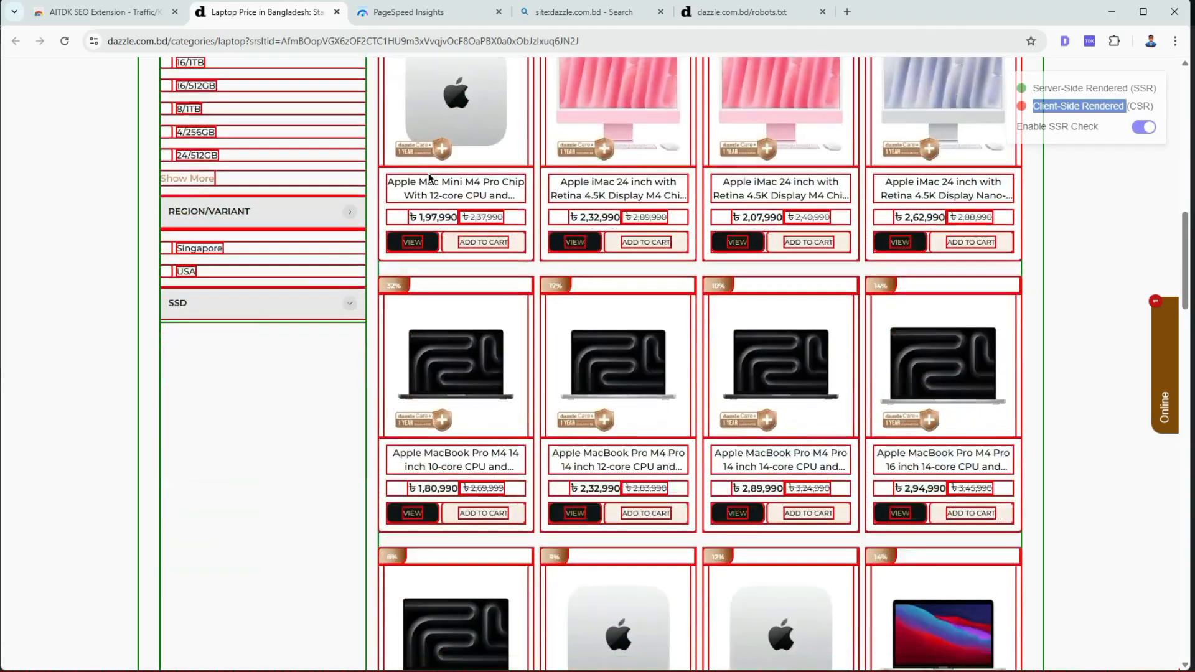
scroll(428, 176, down, 1)
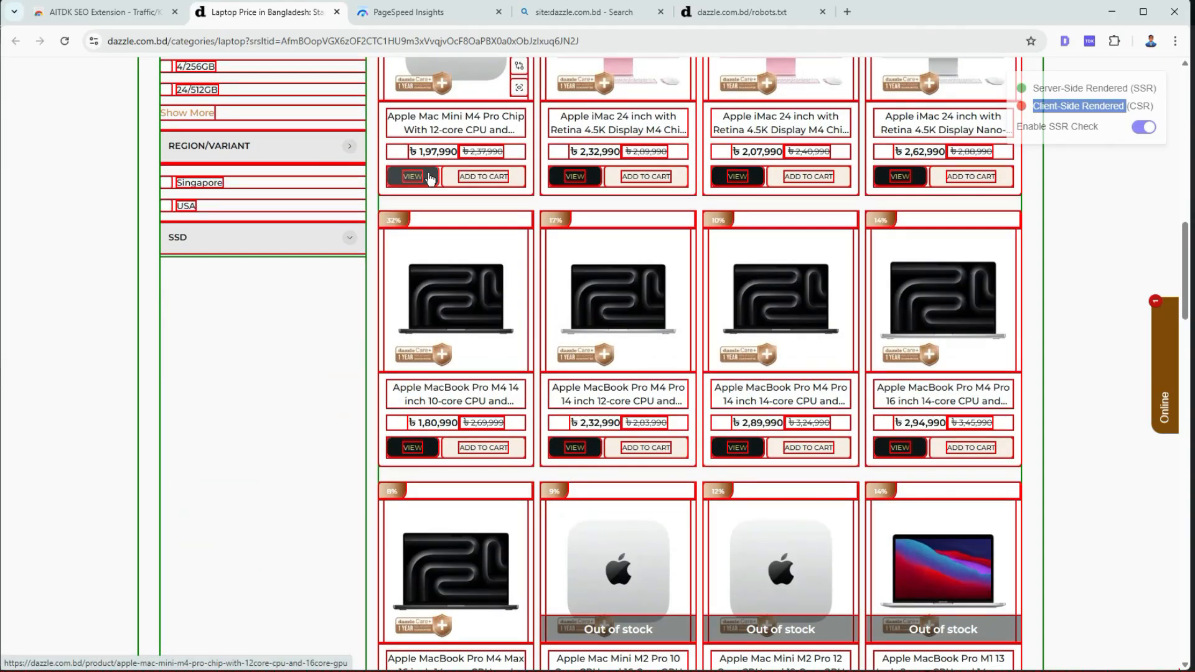
scroll(580, 333, down, 15)
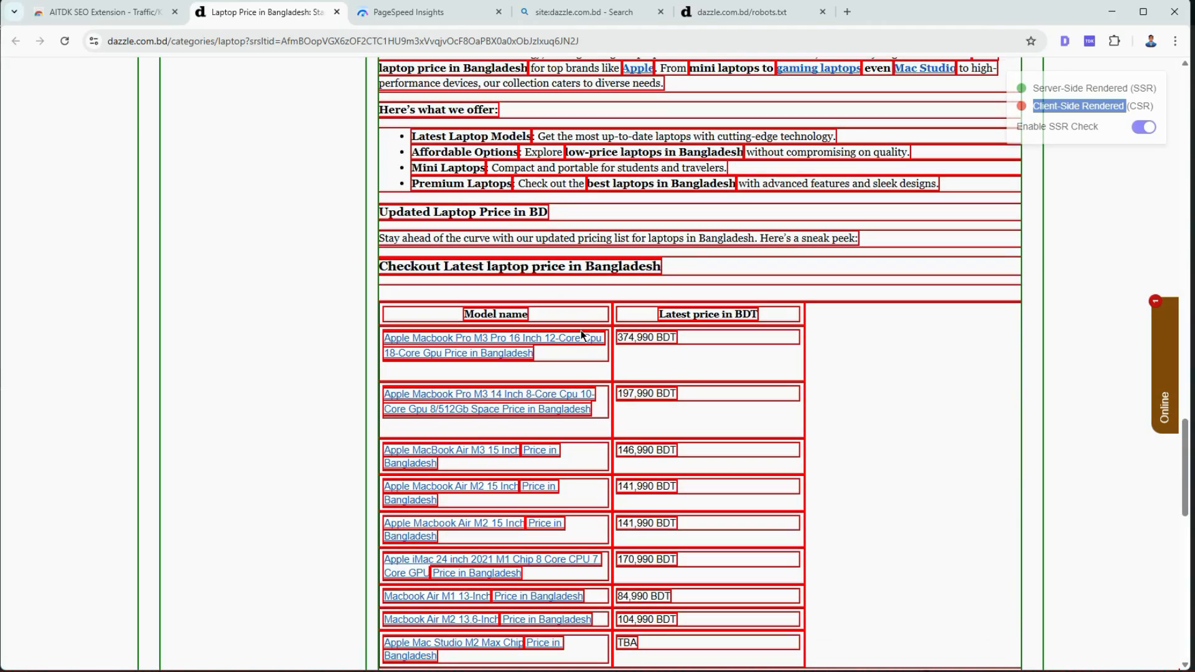
scroll(581, 335, down, 12)
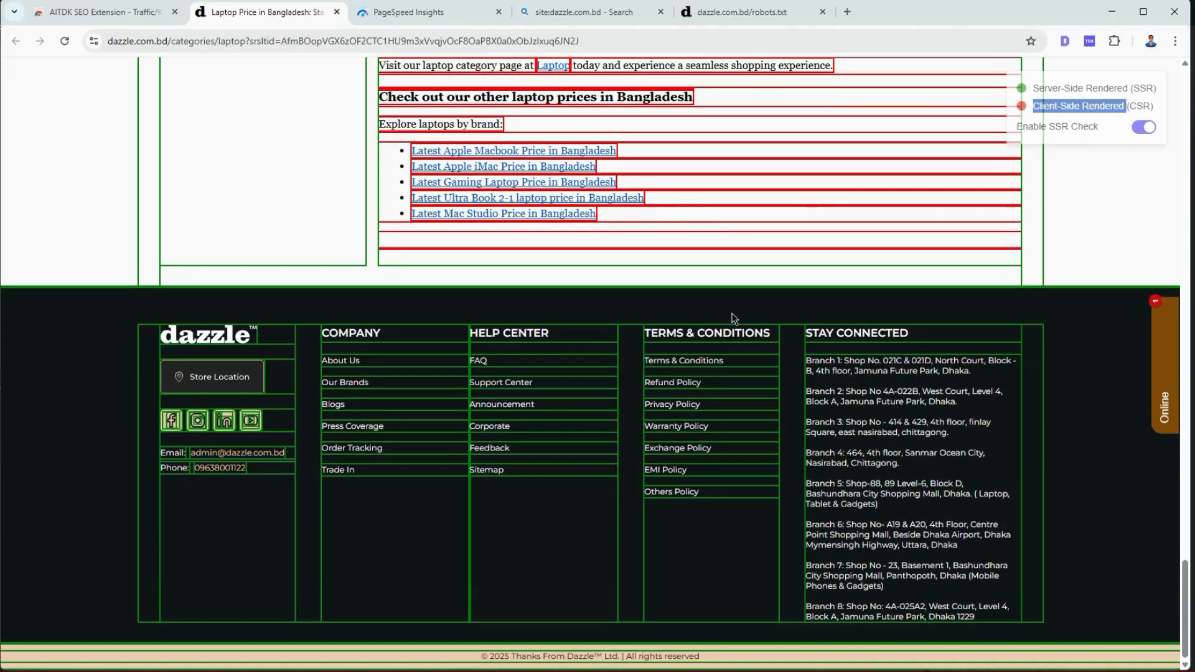
scroll(468, 366, up, 10)
scroll(468, 366, up, 15)
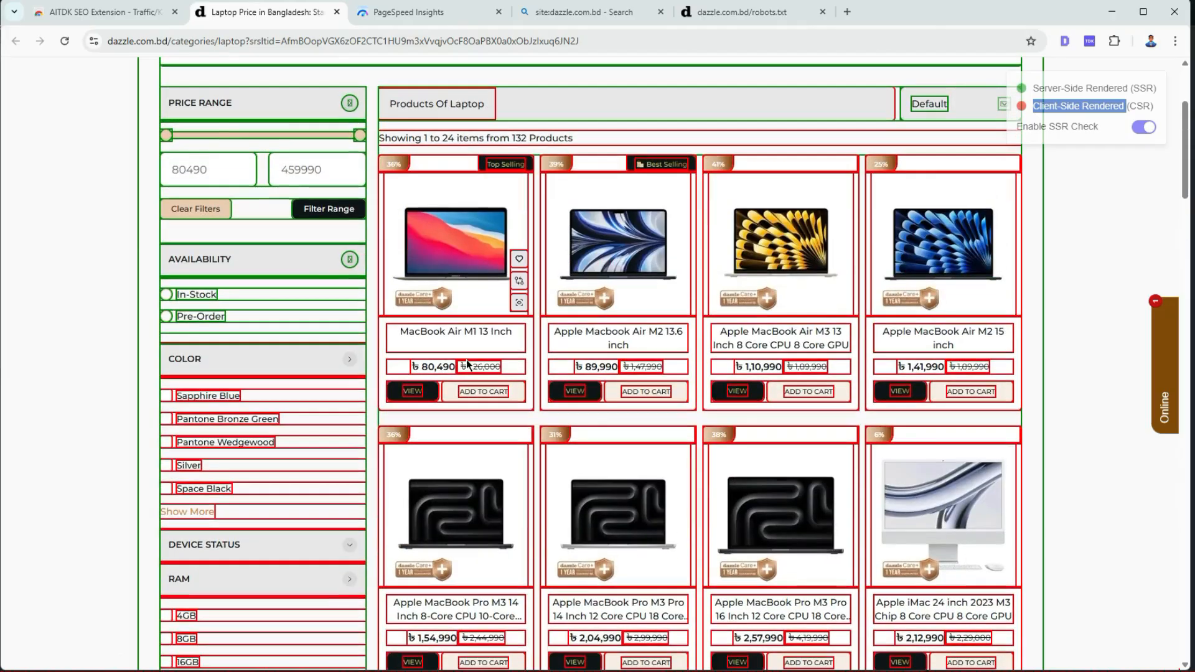
scroll(468, 364, up, 4)
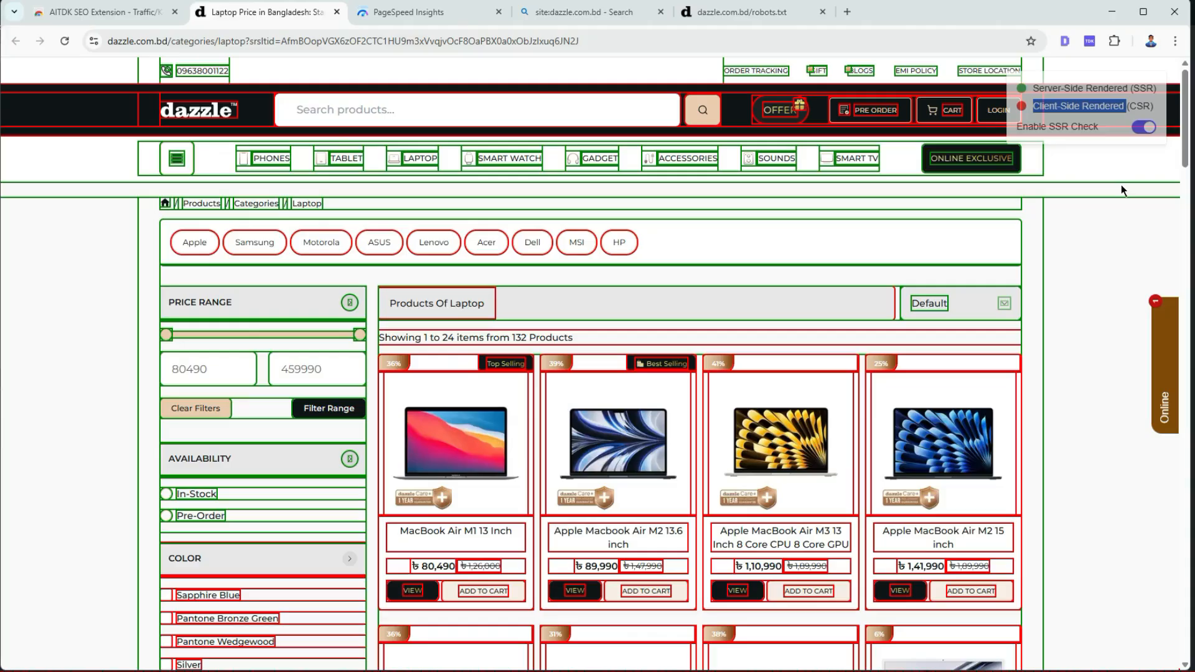
click(1142, 127)
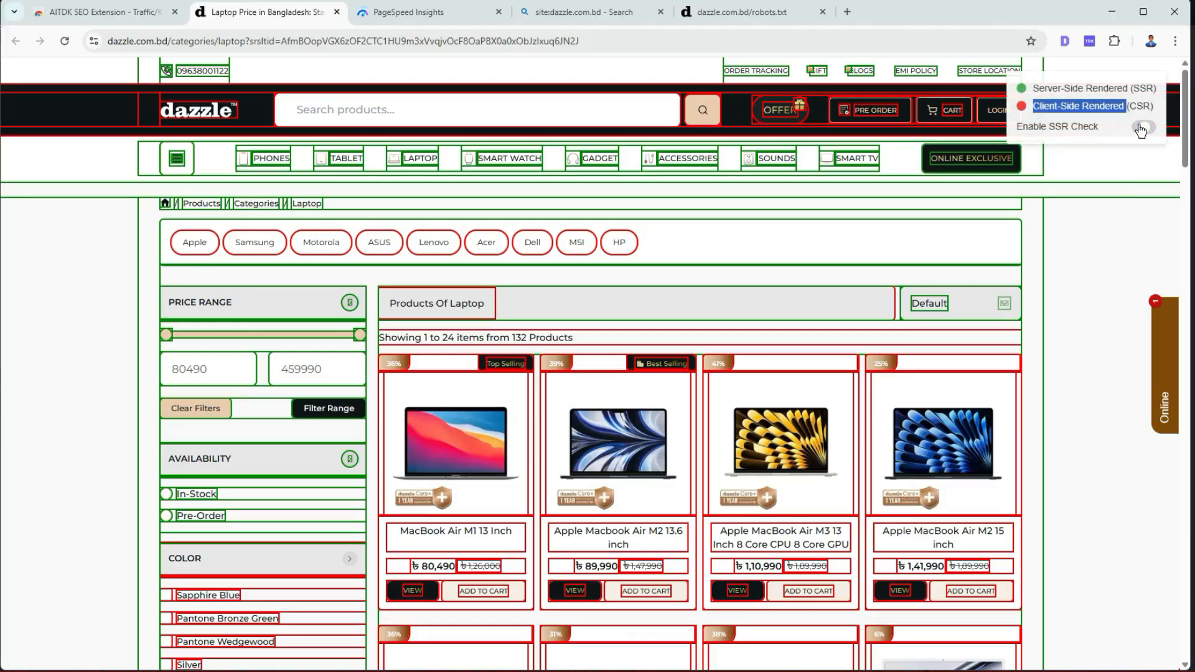